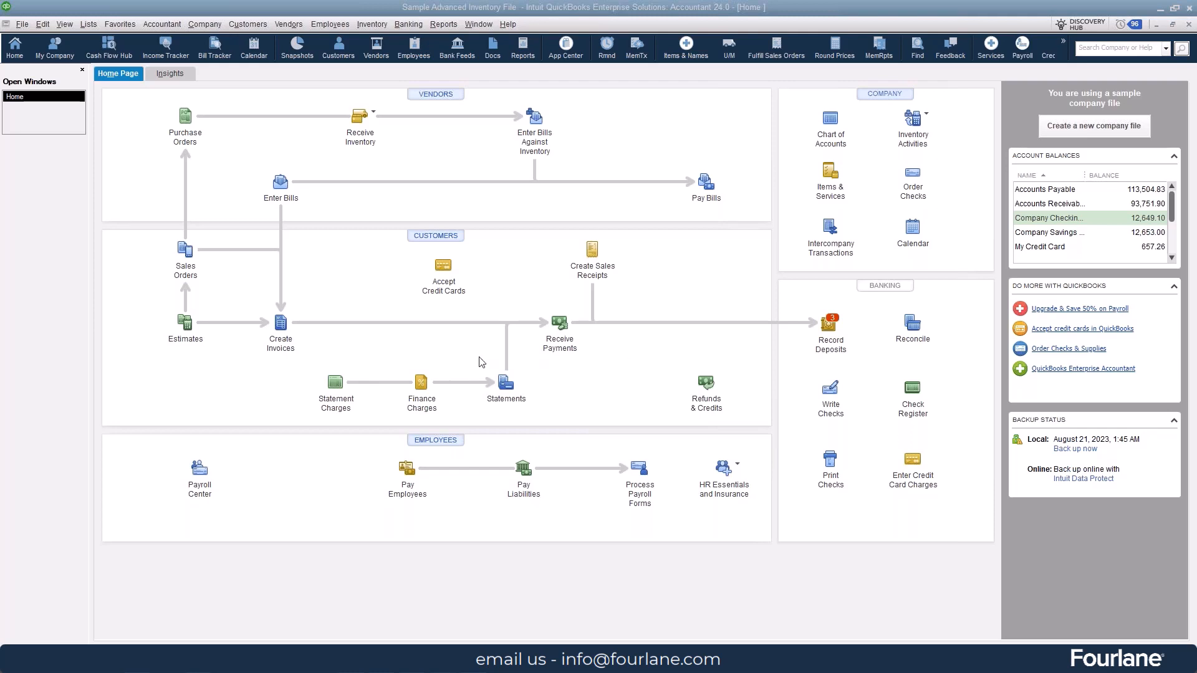
Open the Item List and bring up the window for adding or editing multiple items.
left_click(86, 26)
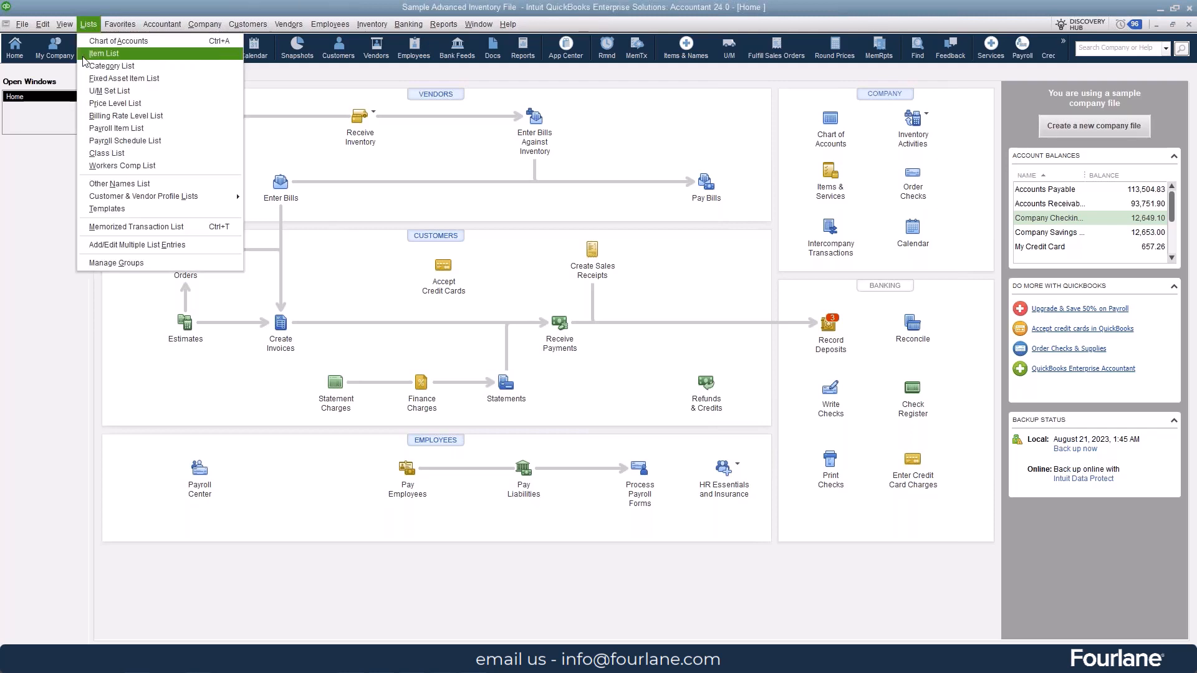
left_click(84, 55)
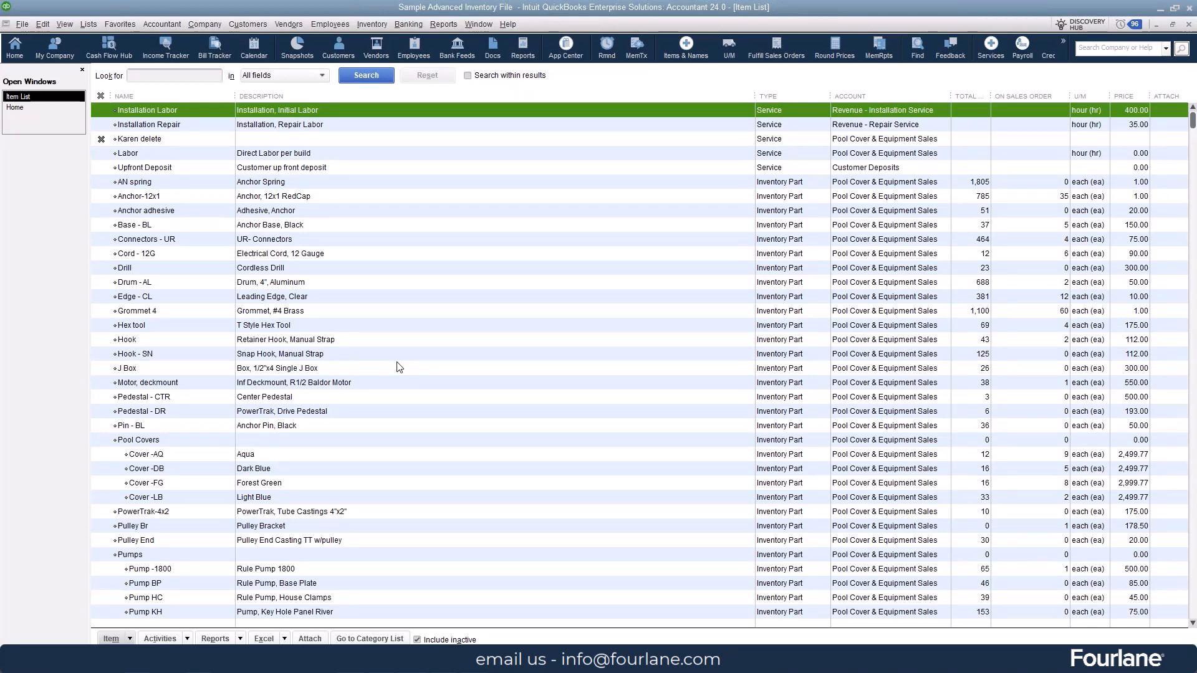
left_click(130, 638)
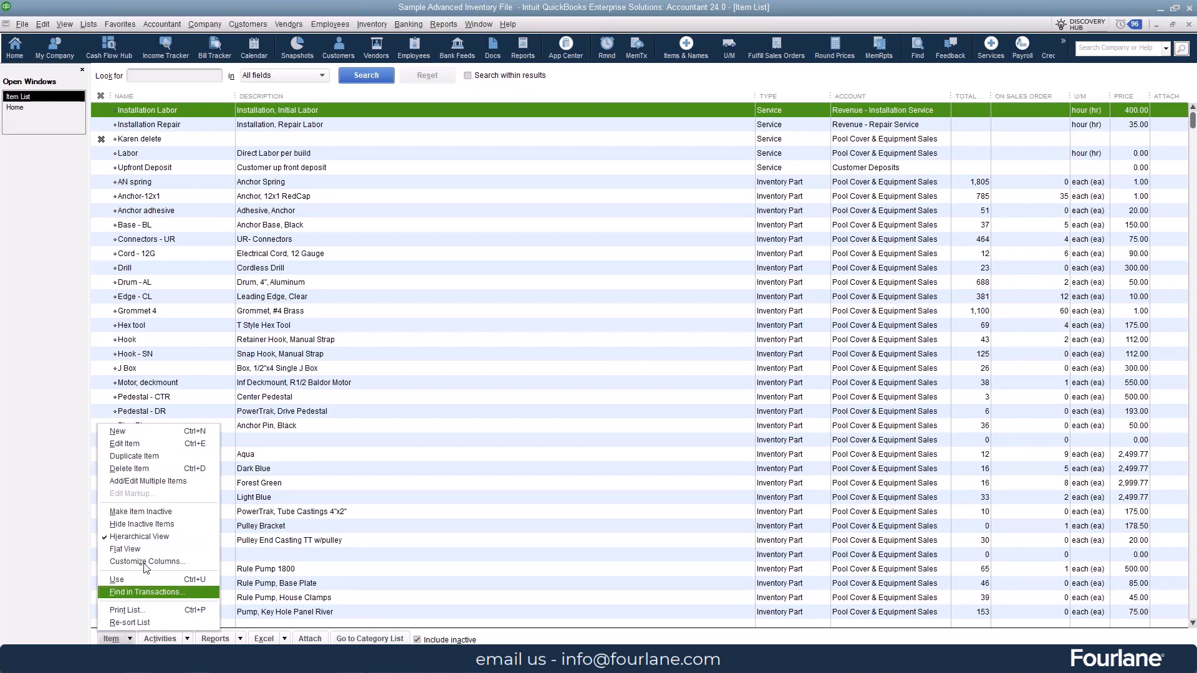
left_click(166, 481)
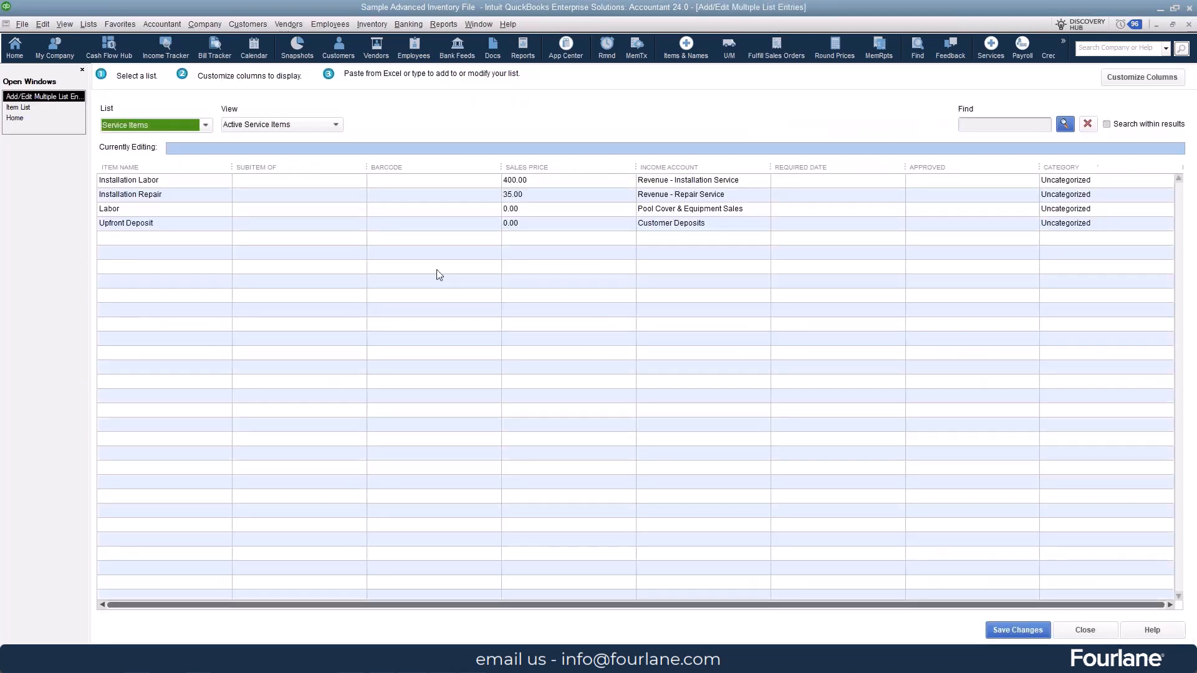
View only the unsaved service items, switch the list to unsaved inventory parts, and close the multiple-entry window.
left_click(335, 124)
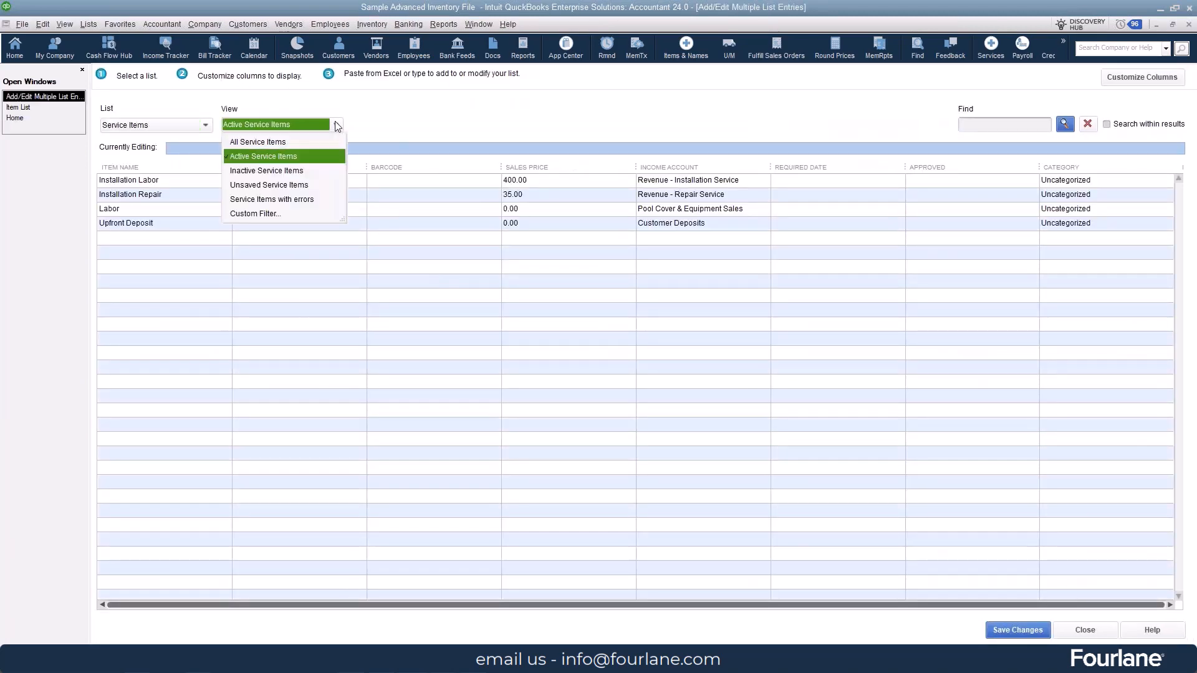
left_click(279, 185)
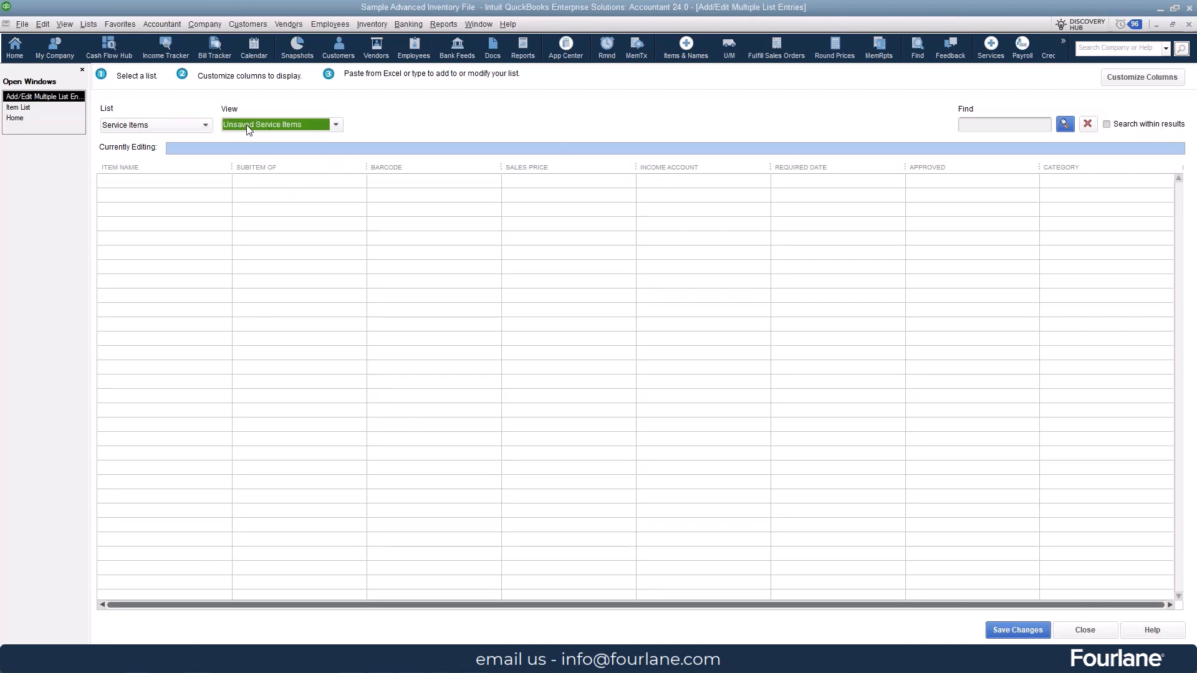
left_click(208, 129)
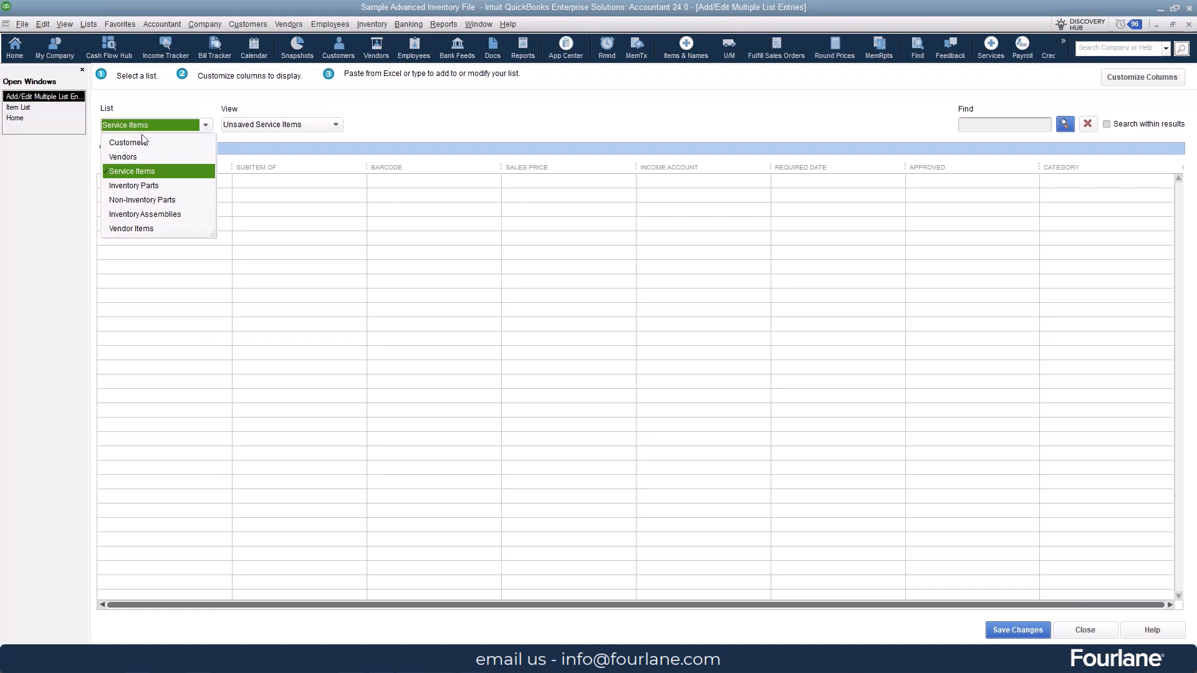
left_click(143, 186)
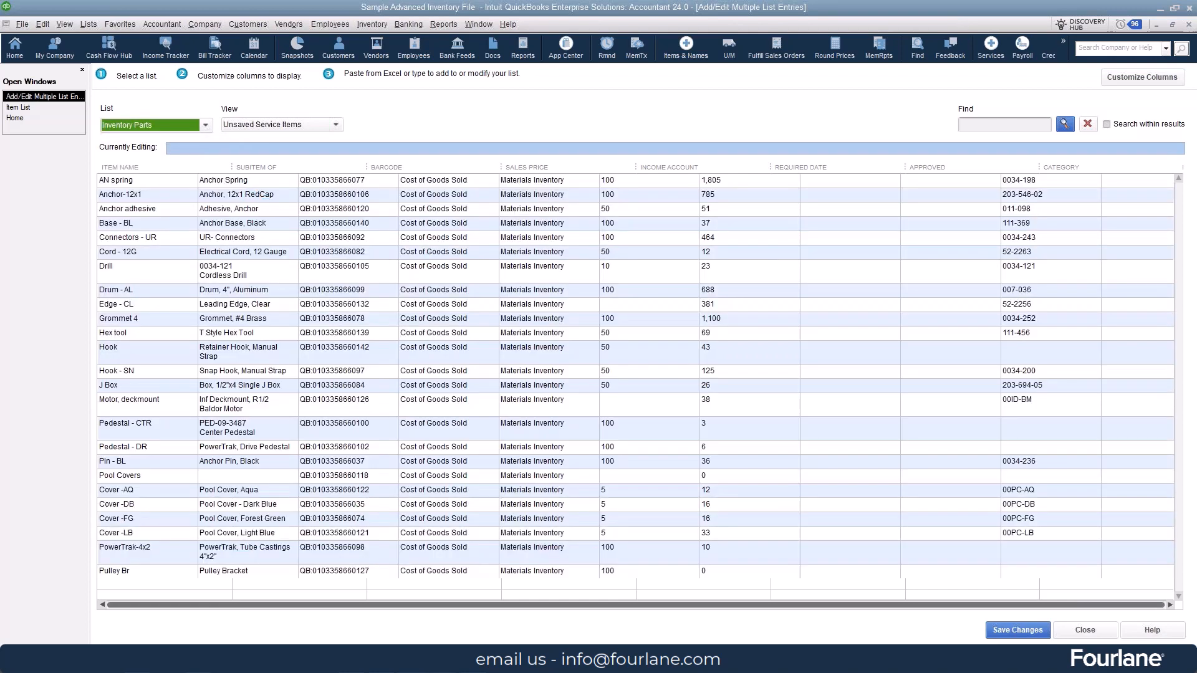
left_click(337, 126)
left_click(293, 187)
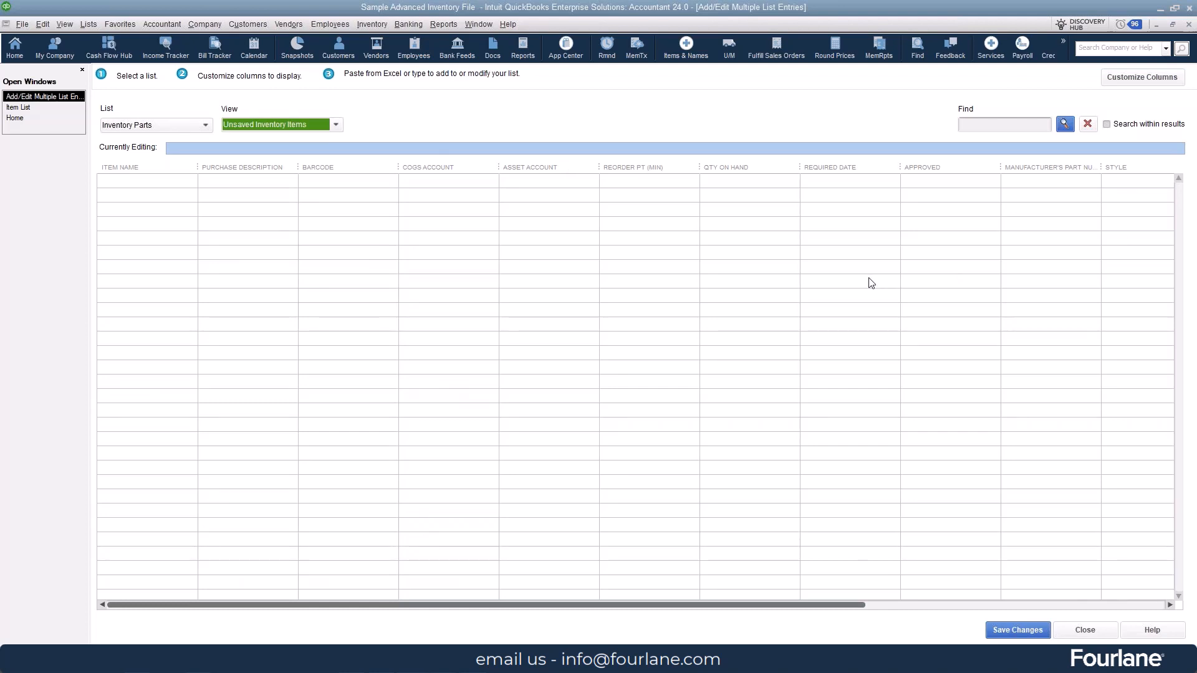
left_click(1085, 630)
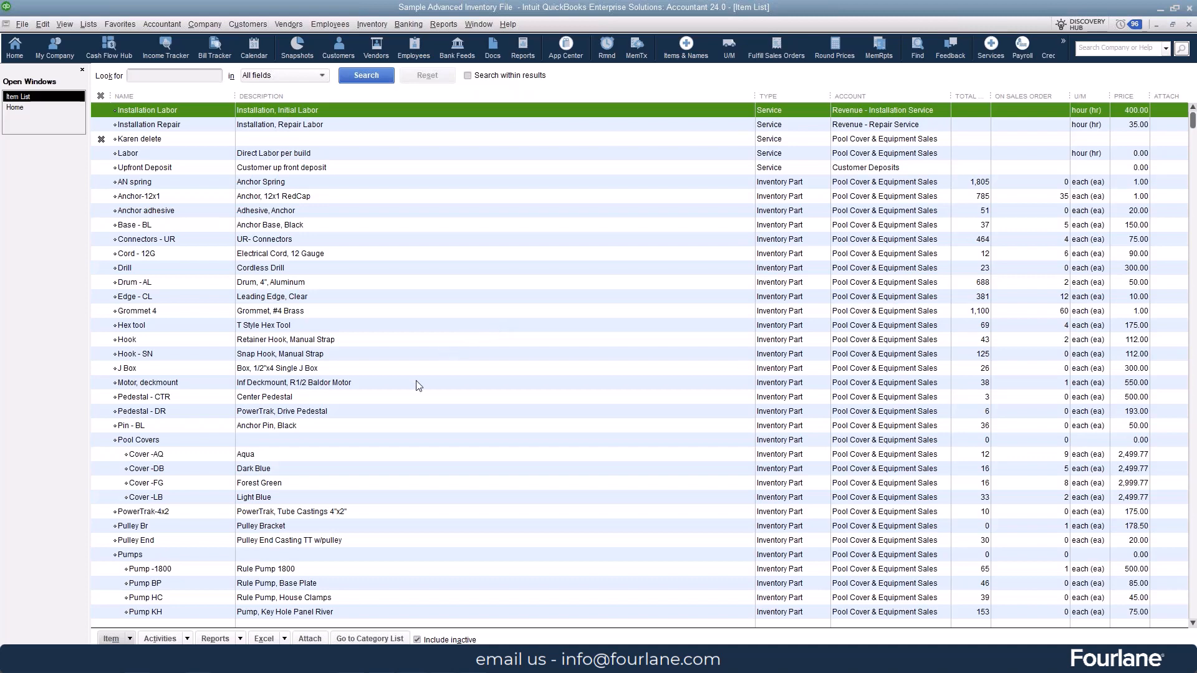
Start a new item and view the entry fields for the Service and Inventory Part types.
left_click(129, 638)
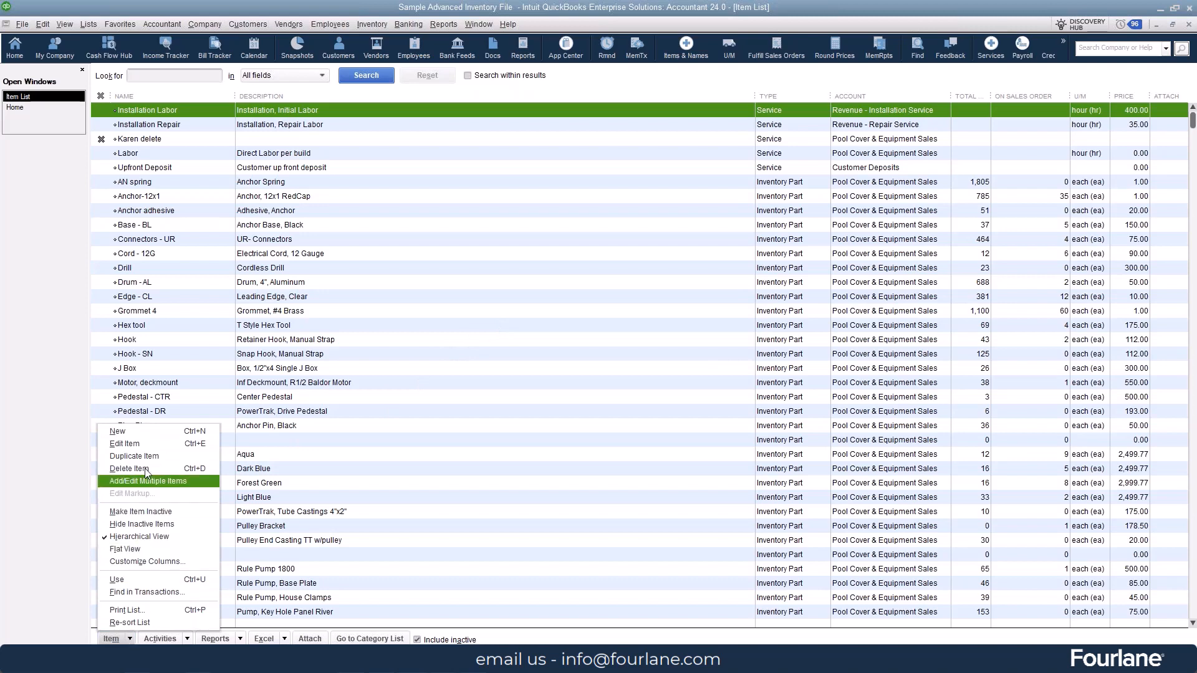
left_click(154, 433)
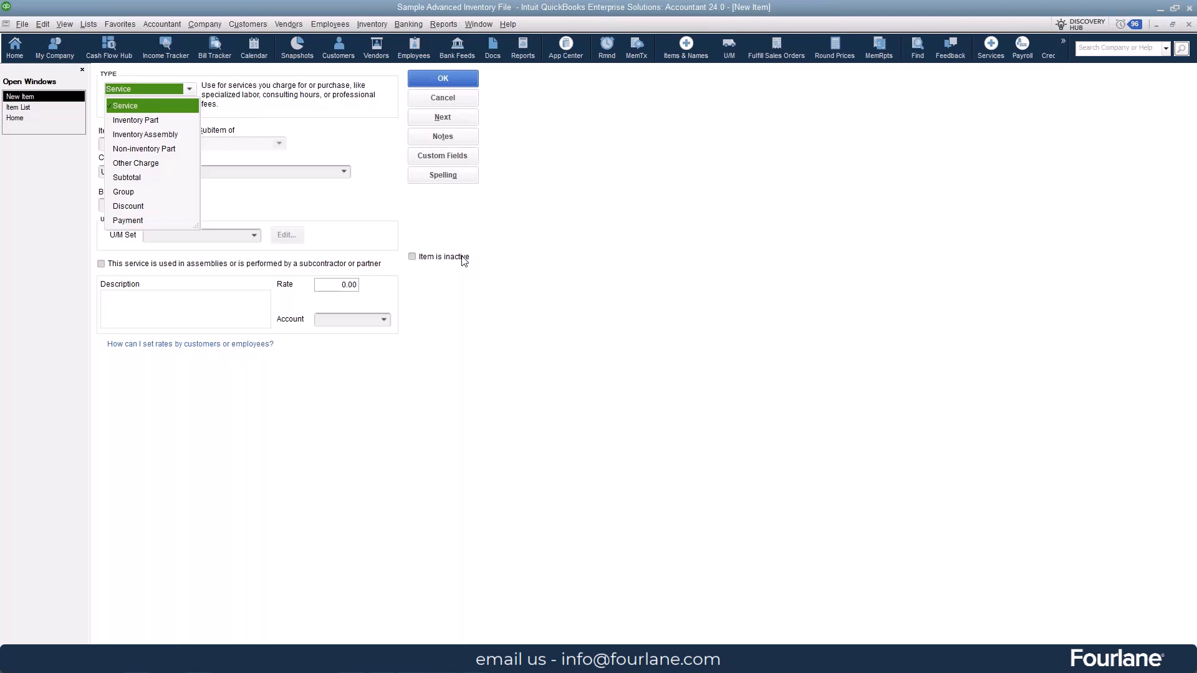
left_click(196, 107)
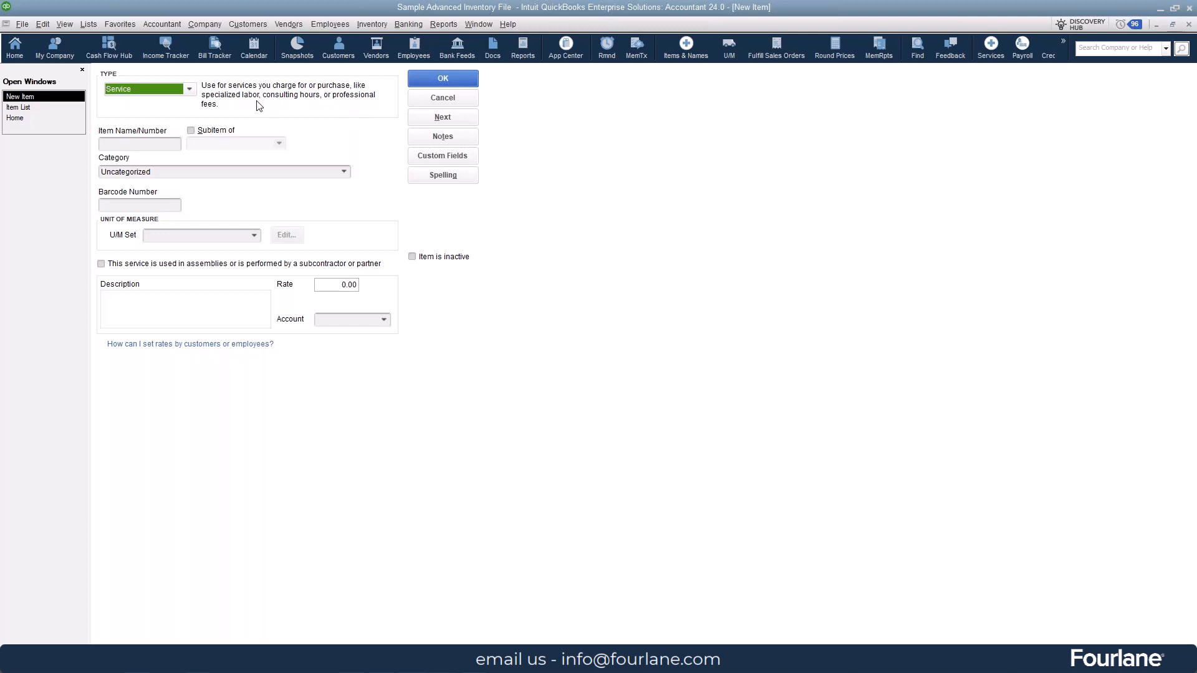
left_click(191, 93)
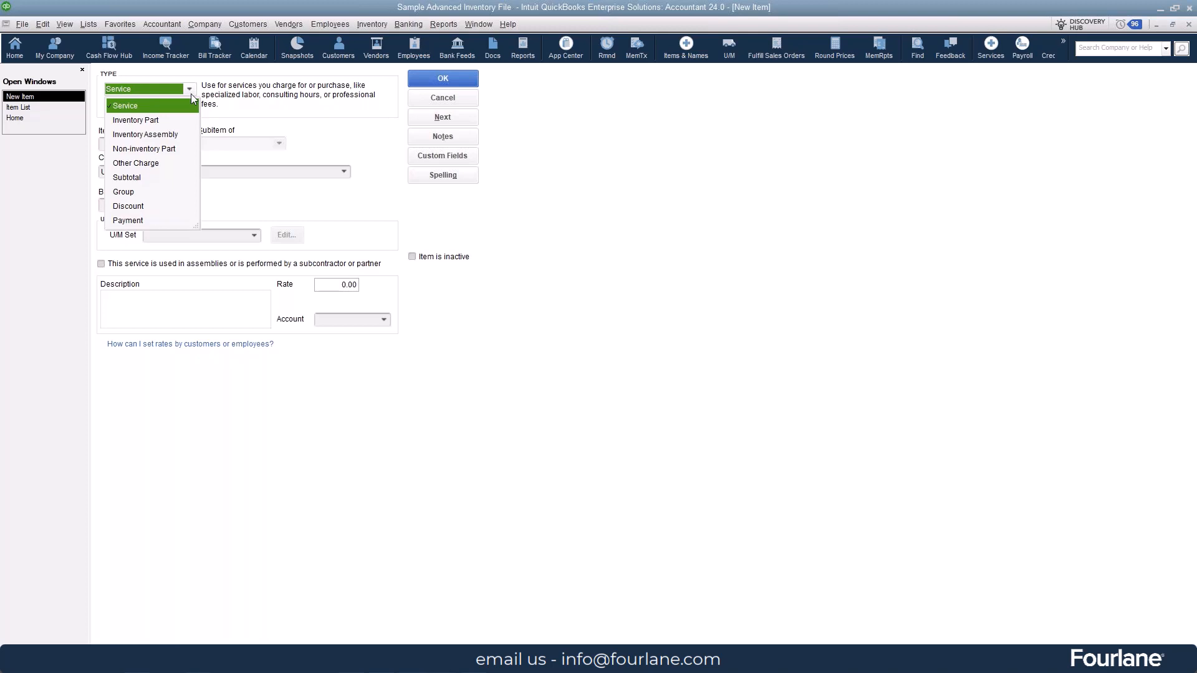
left_click(167, 121)
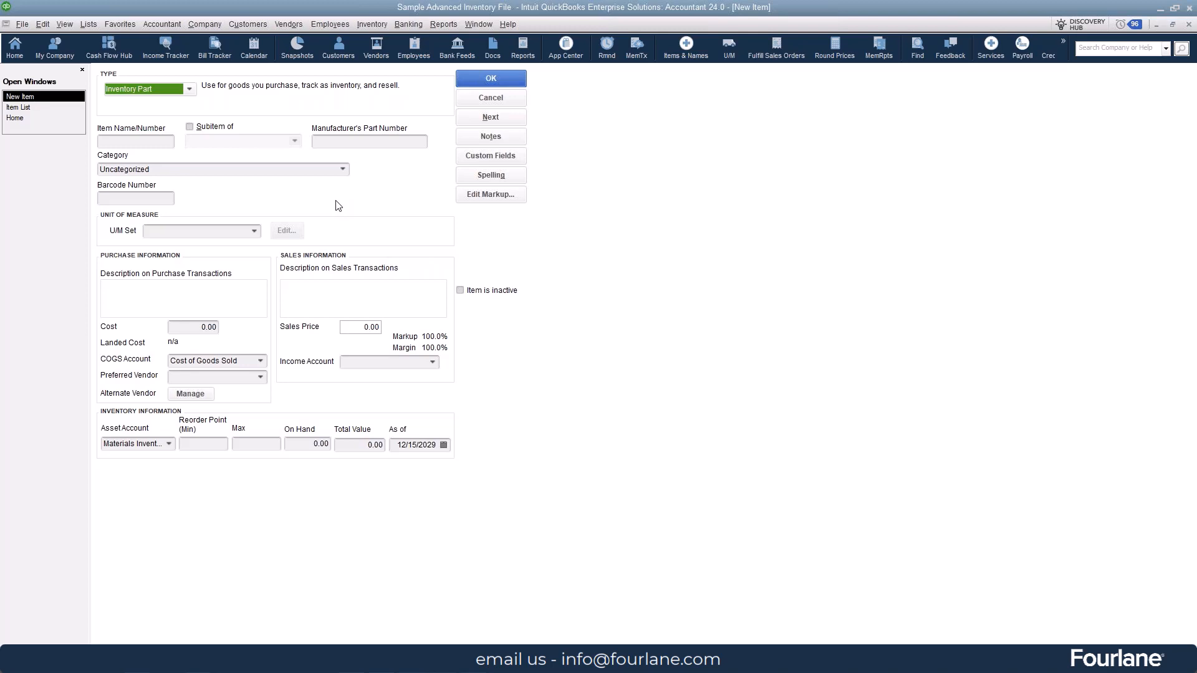
View the Inventory Assembly type and its full bill of materials grid, and cancel the new item.
left_click(190, 91)
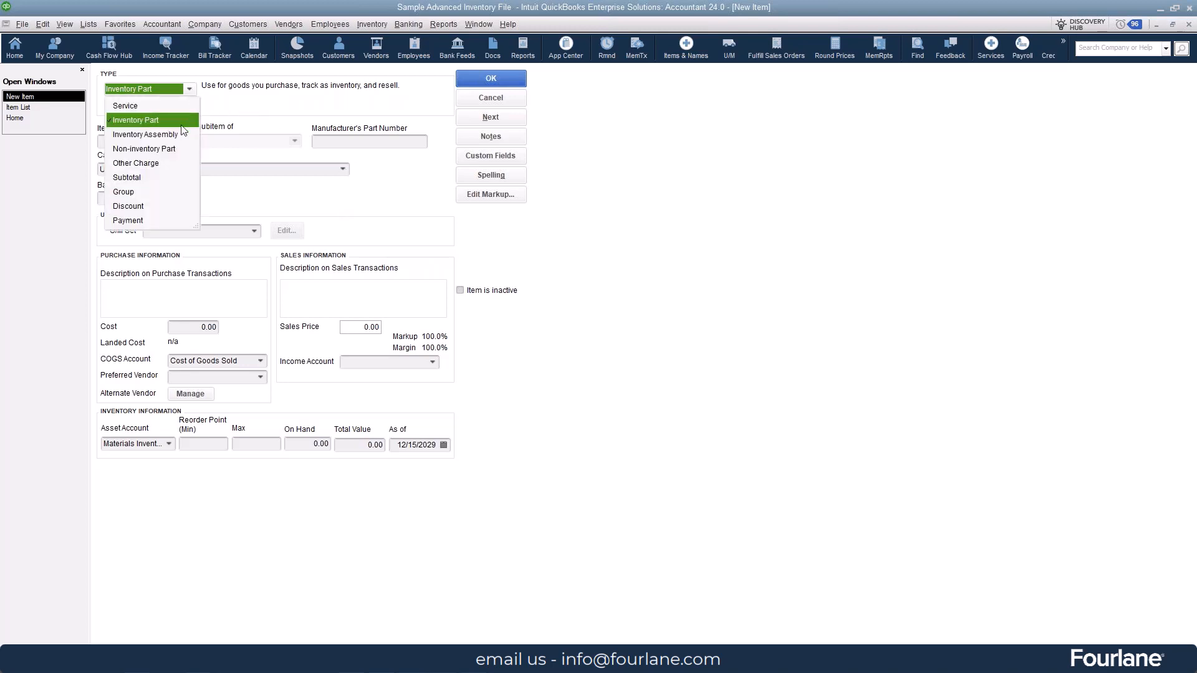
left_click(183, 134)
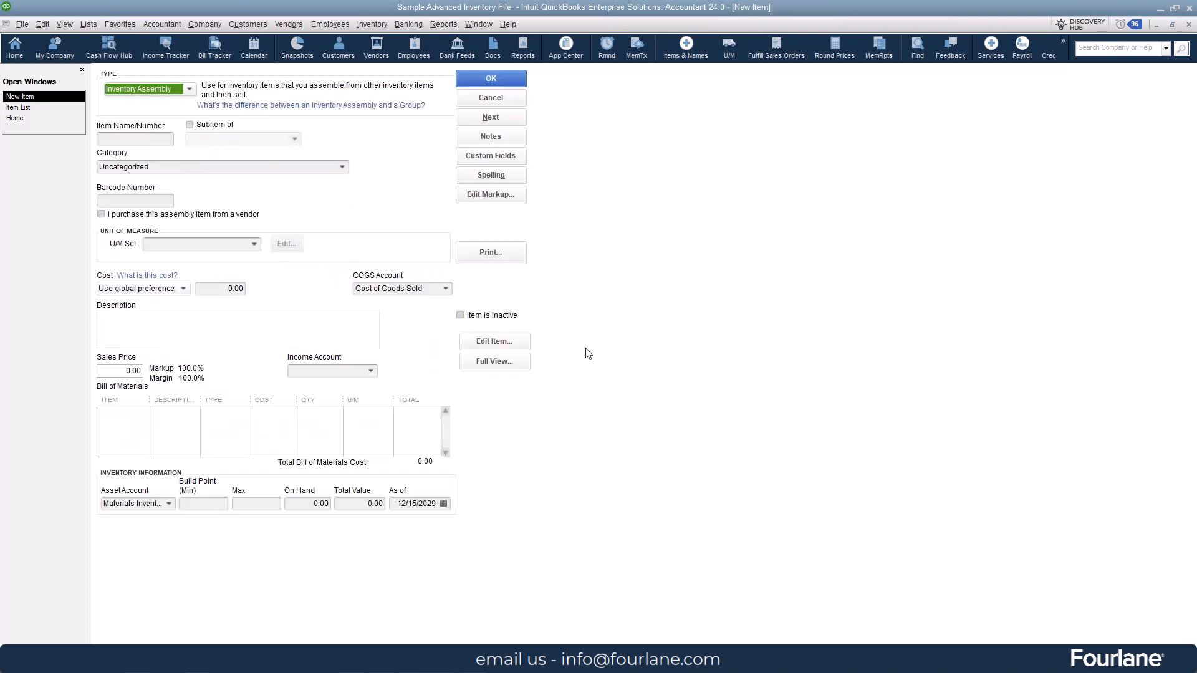
left_click(494, 361)
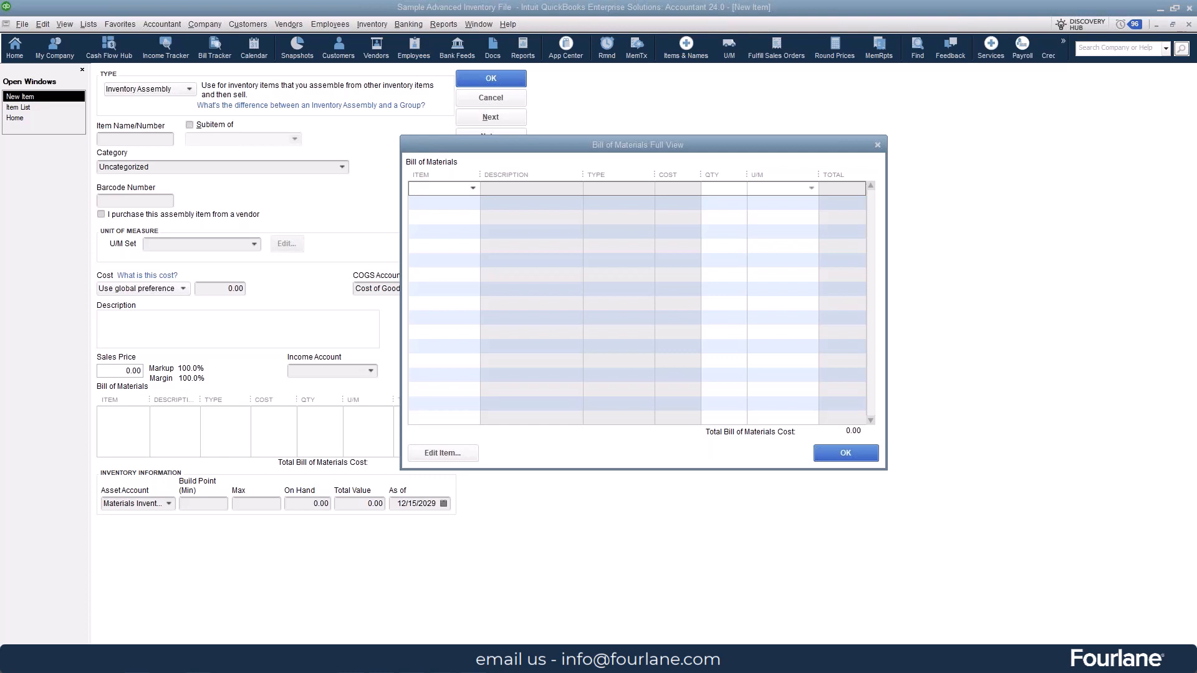
left_click(846, 453)
left_click(521, 100)
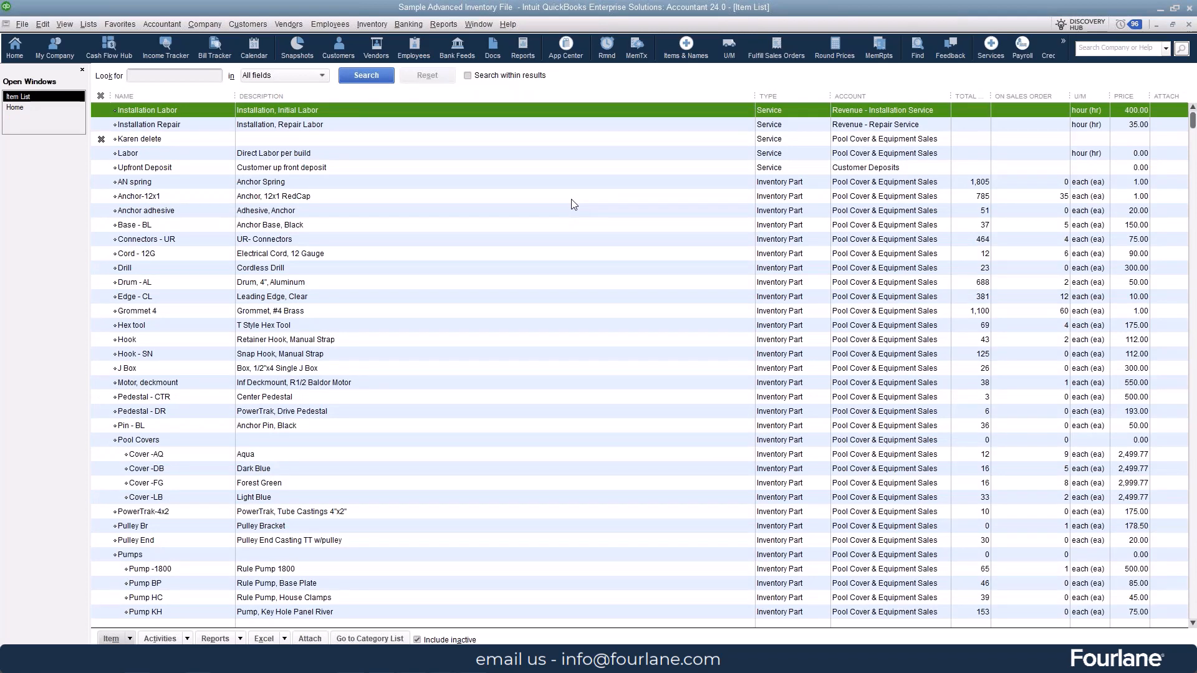
View a new Non-inventory Part with the option for use in assemblies or purchase for a specific customer:job, and cancel the item.
left_click(392, 139)
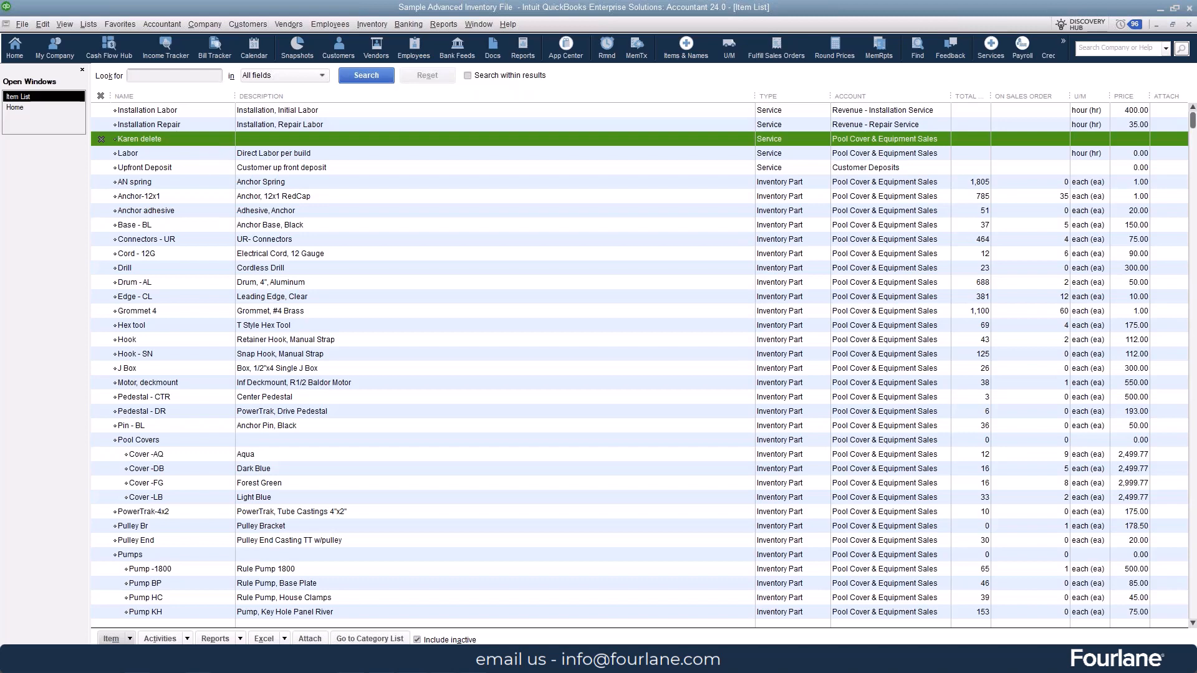
left_click(111, 638)
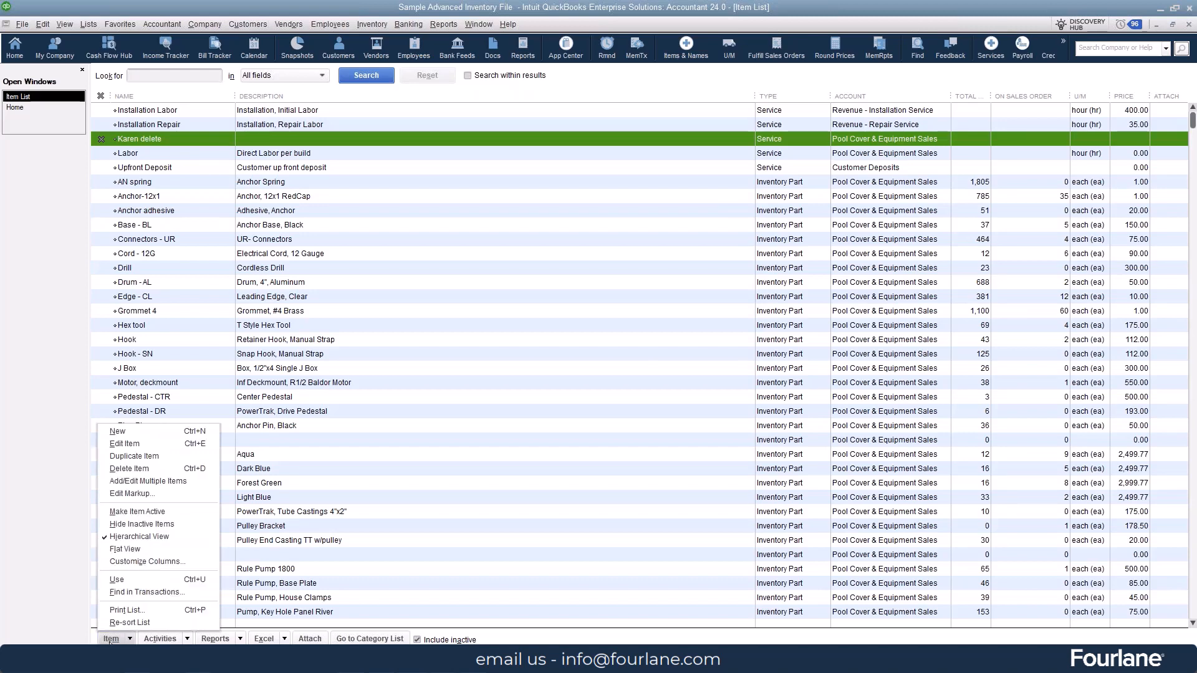
left_click(162, 431)
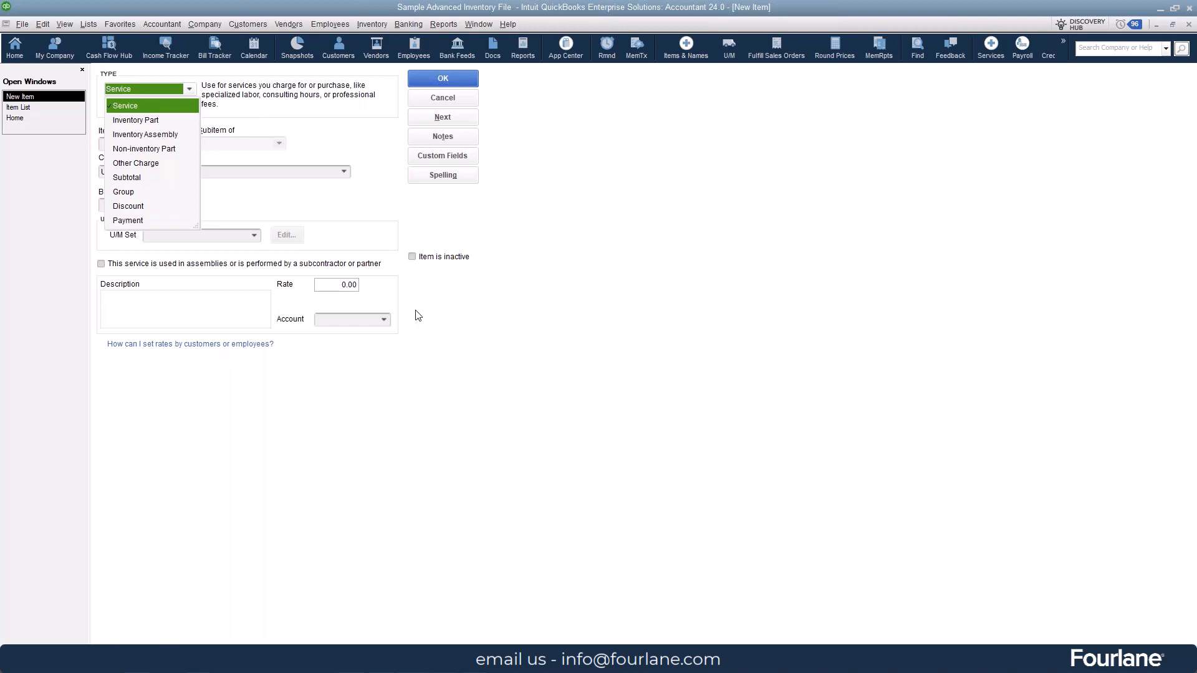
left_click(161, 149)
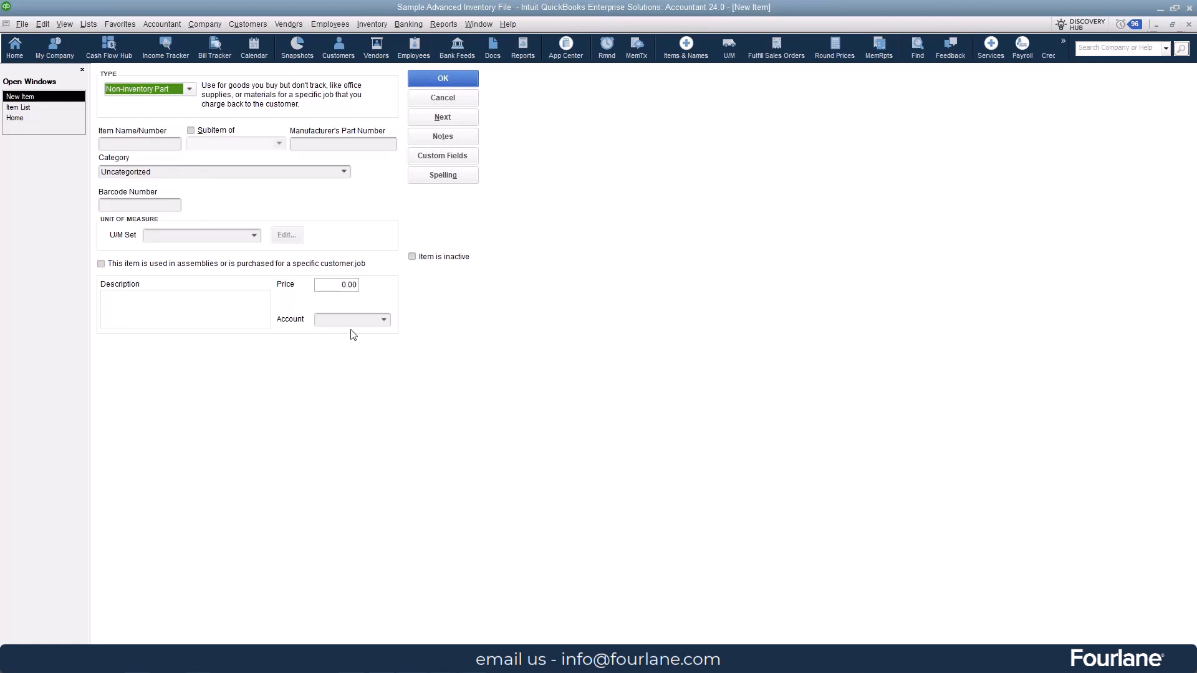
left_click(127, 264)
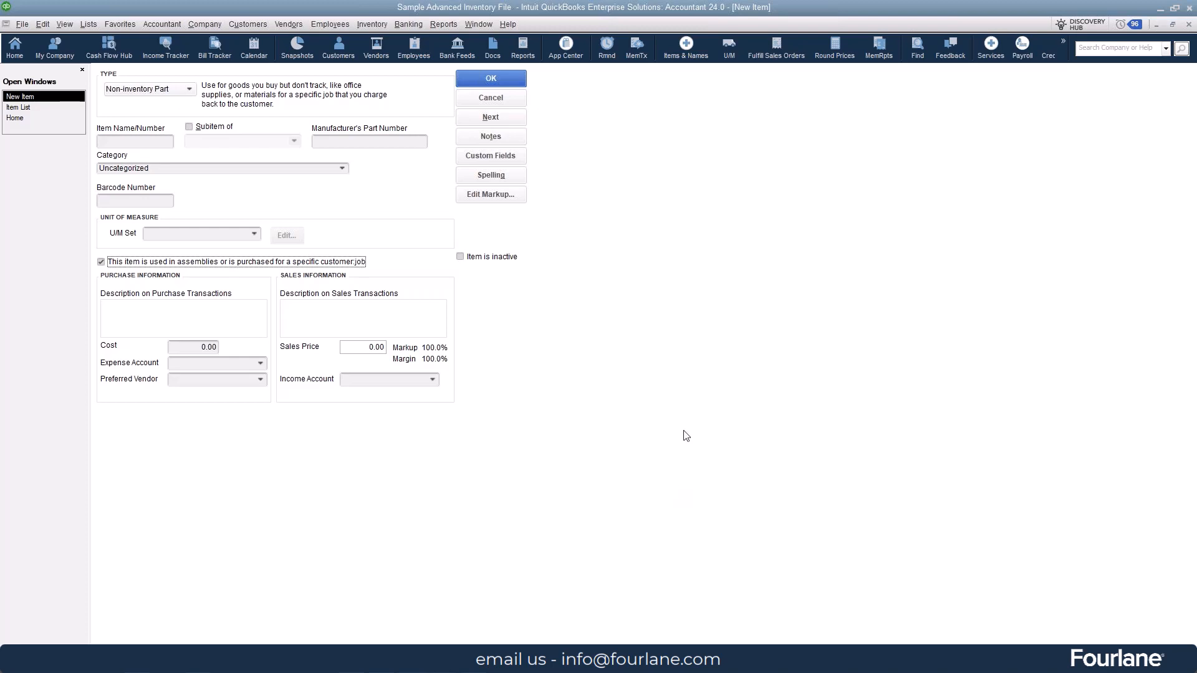
left_click(104, 263)
left_click(101, 264)
left_click(491, 95)
Examine the 1000-MC assembly's full bill of materials and its Labor item's details, and close the assembly without saving.
scroll(505, 491, "down", 10)
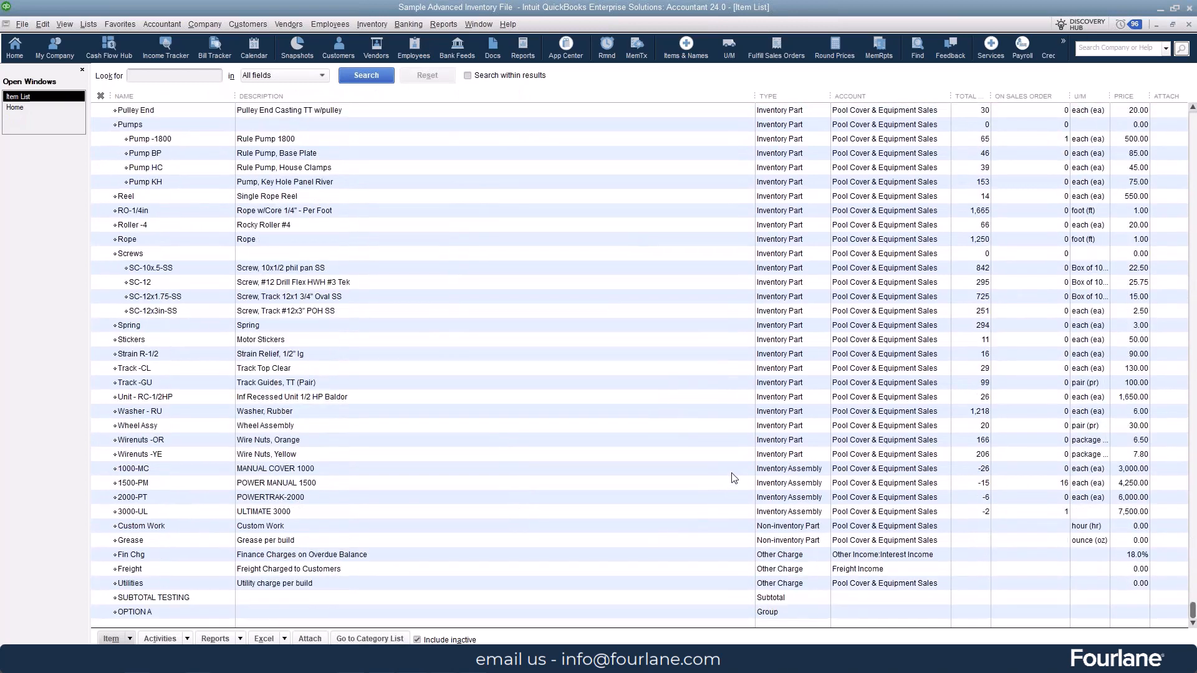
double_click(731, 471)
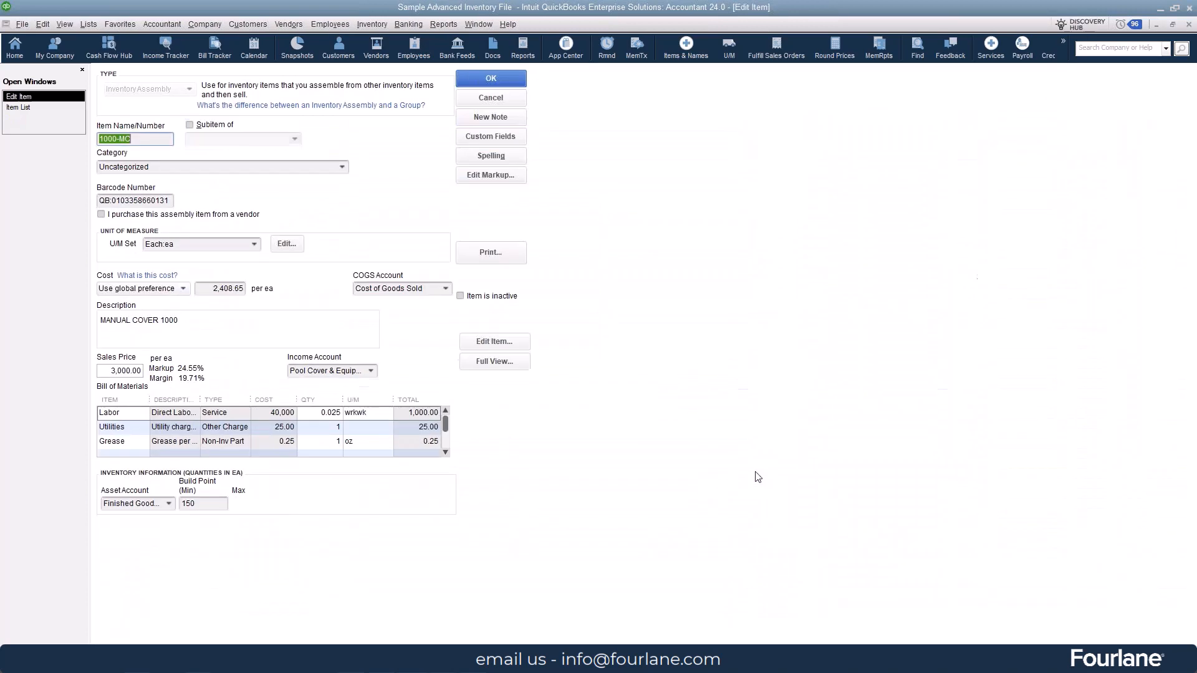
left_click(494, 361)
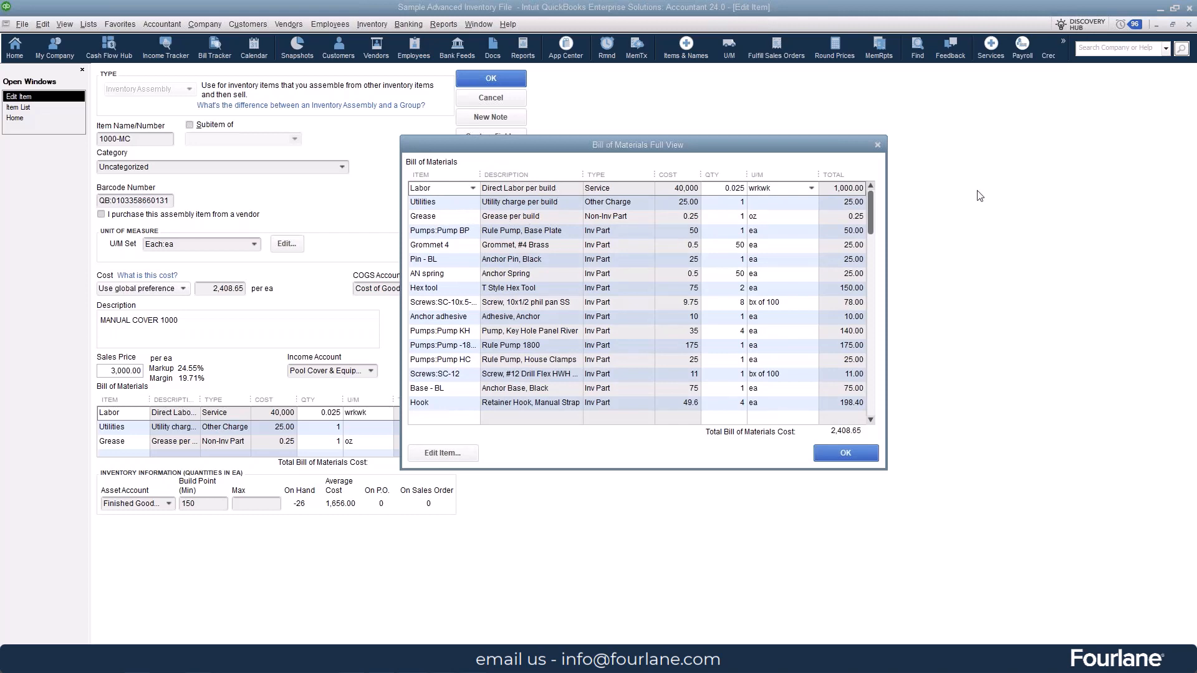
left_click_drag(833, 110, 301, 109)
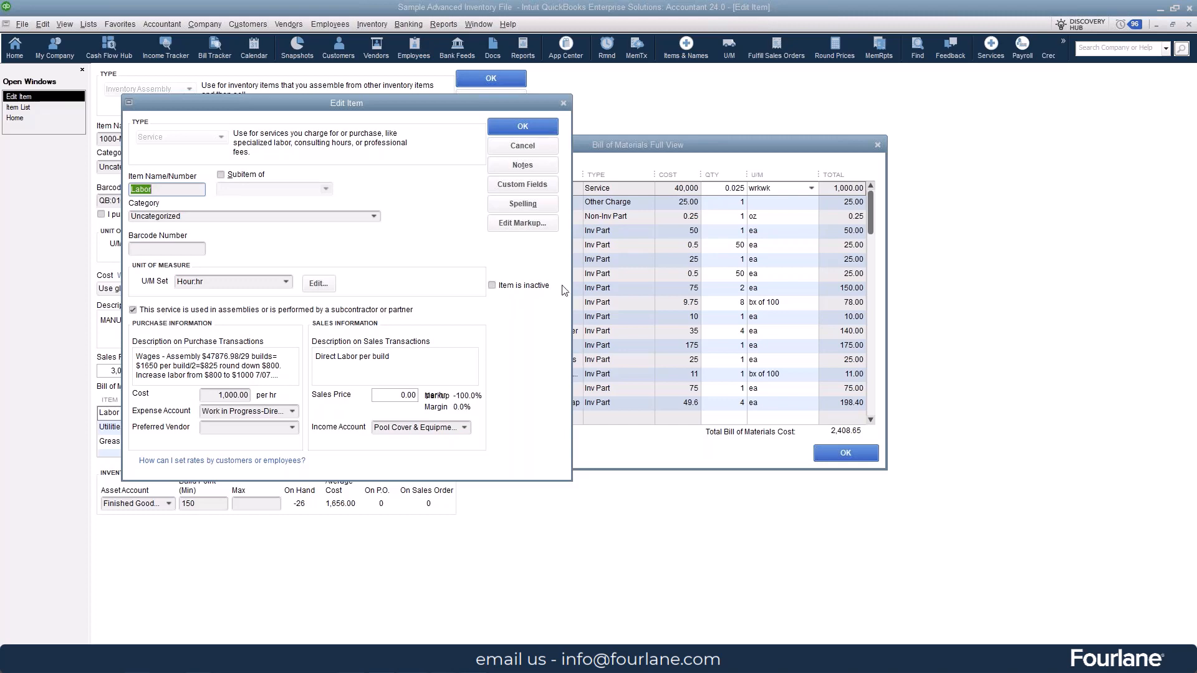
left_click(522, 145)
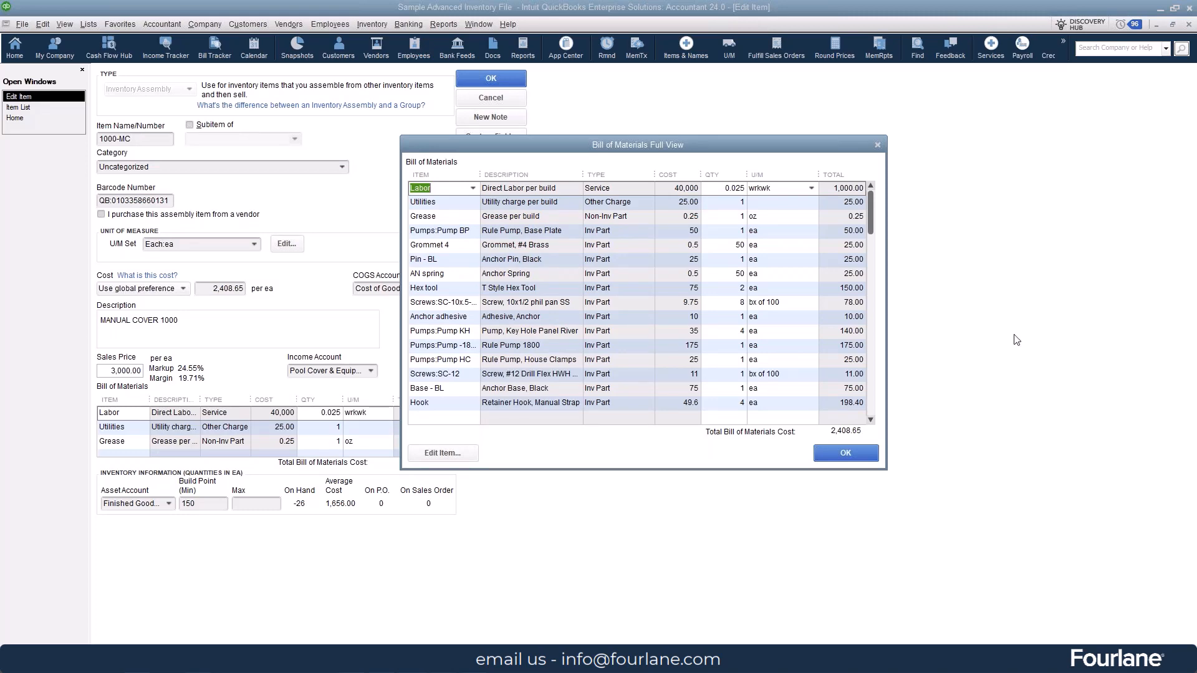
left_click(872, 453)
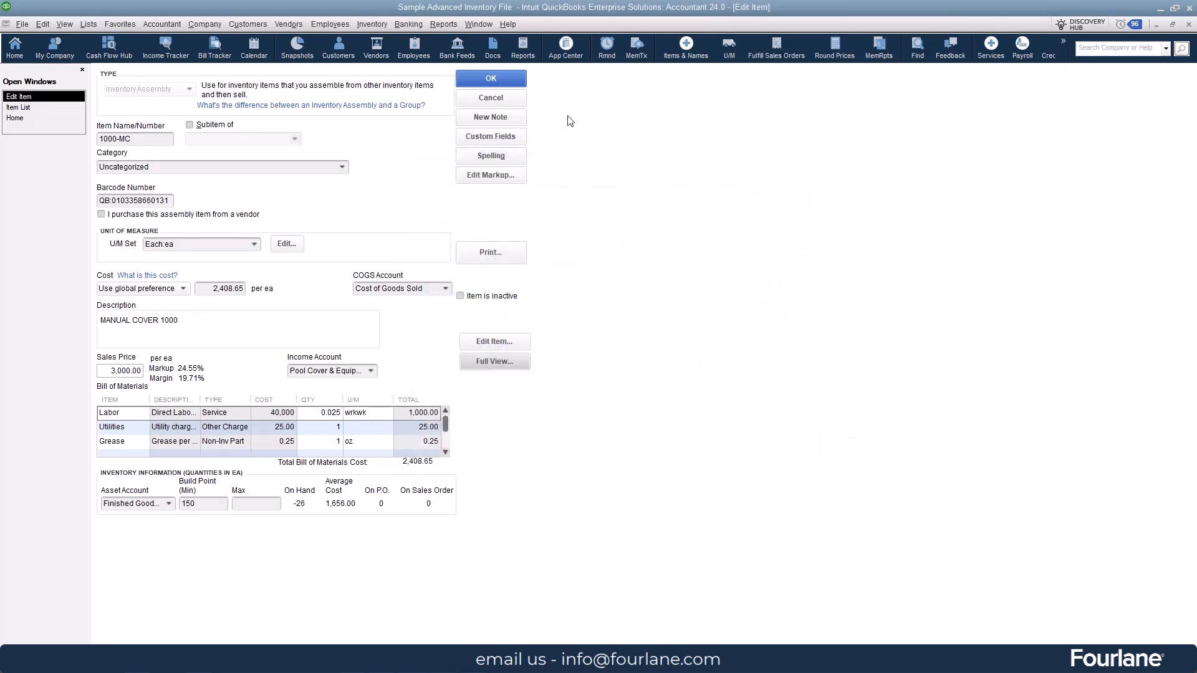
left_click(492, 100)
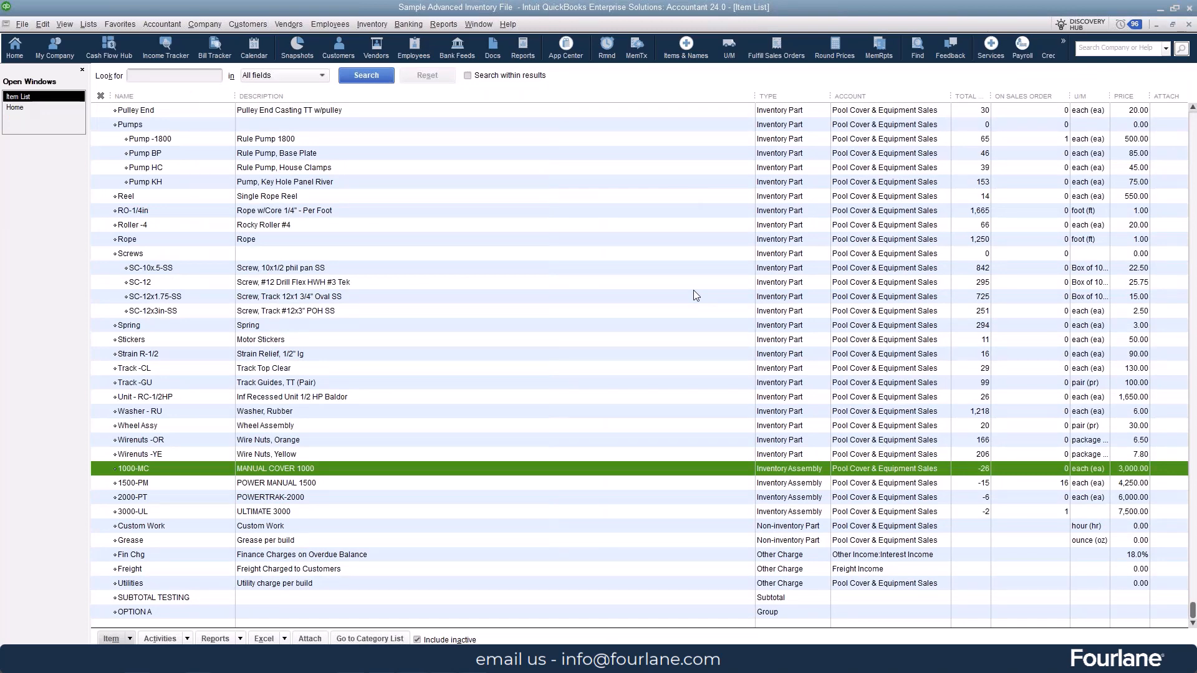
Reopen the 1000-MC assembly and review every component line in its full bill of materials.
double_click(336, 475)
left_click(492, 363)
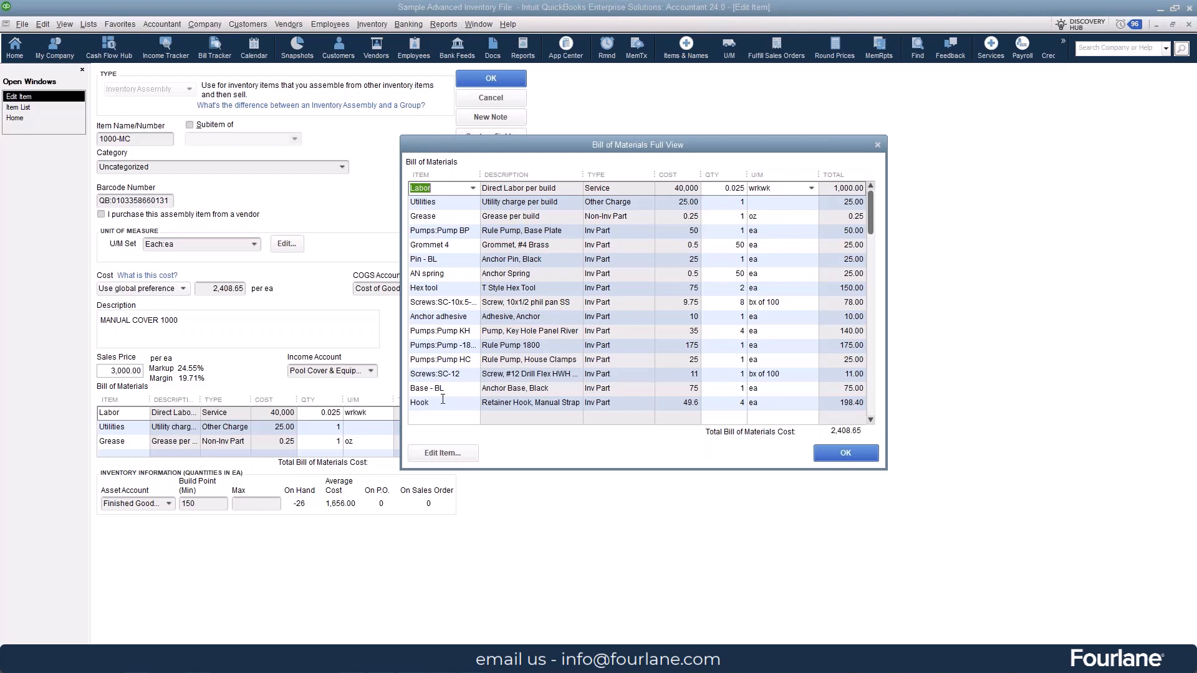
scroll(474, 249, "down", 2)
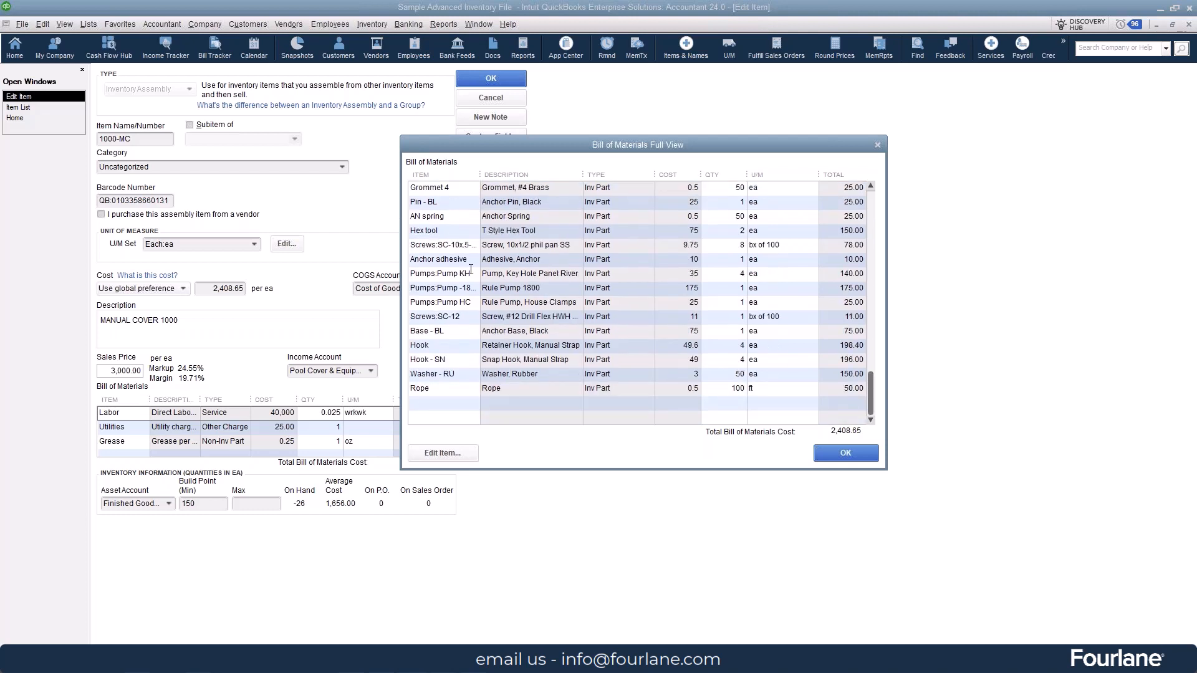
scroll(475, 230, "up", 2)
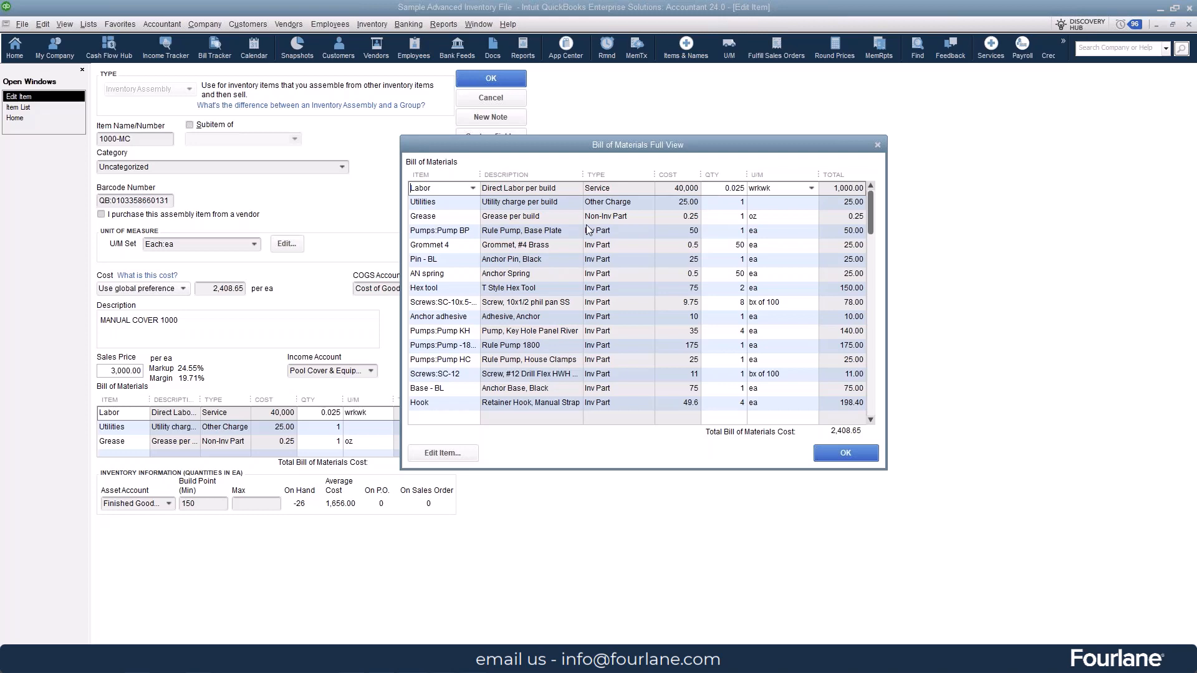
left_click(865, 451)
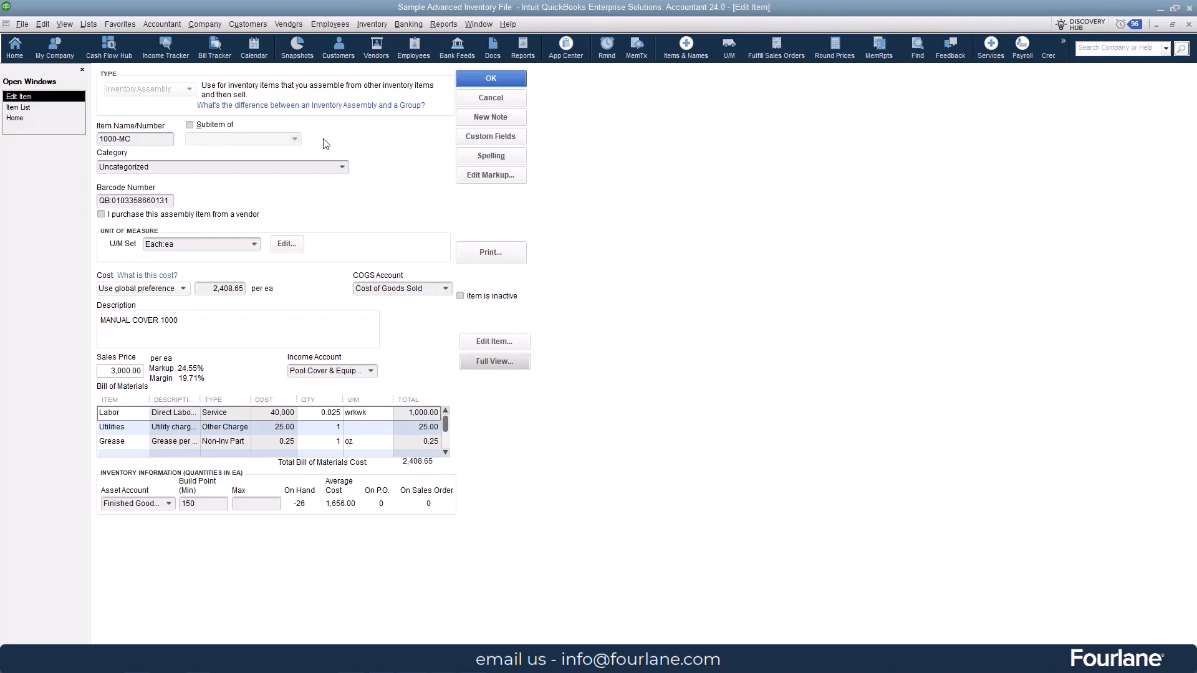
Close and reopen the 1000-MC assembly to check its full bill of materials, and leave the item without saving.
left_click(488, 103)
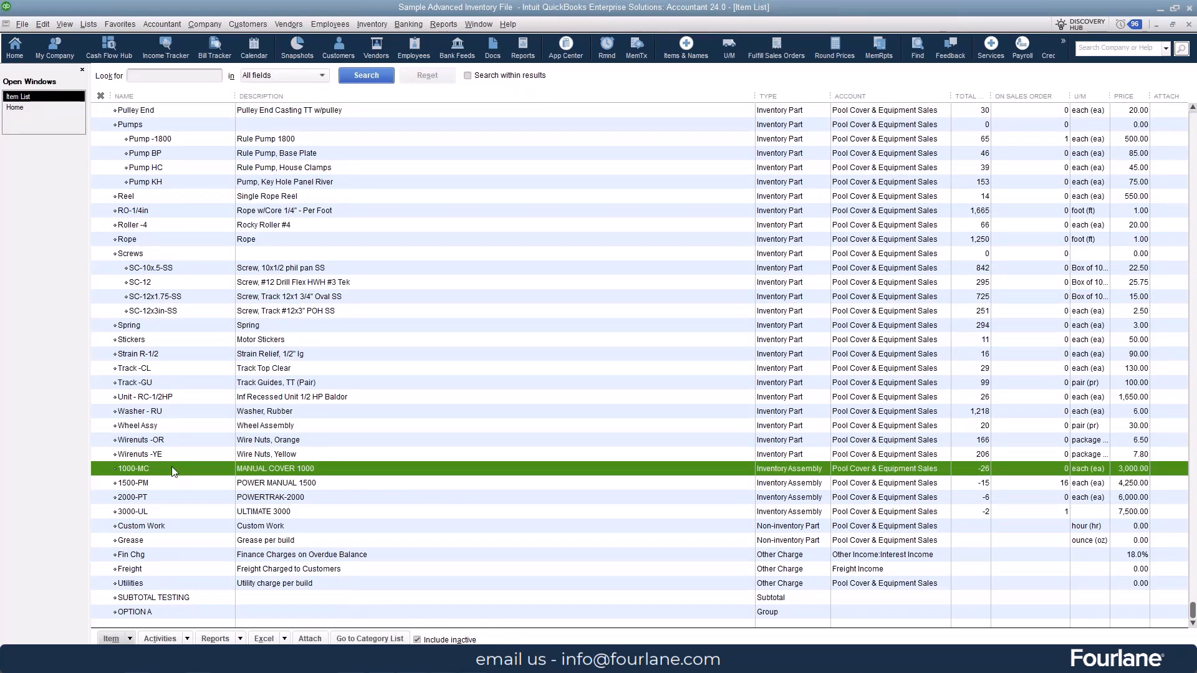
double_click(335, 475)
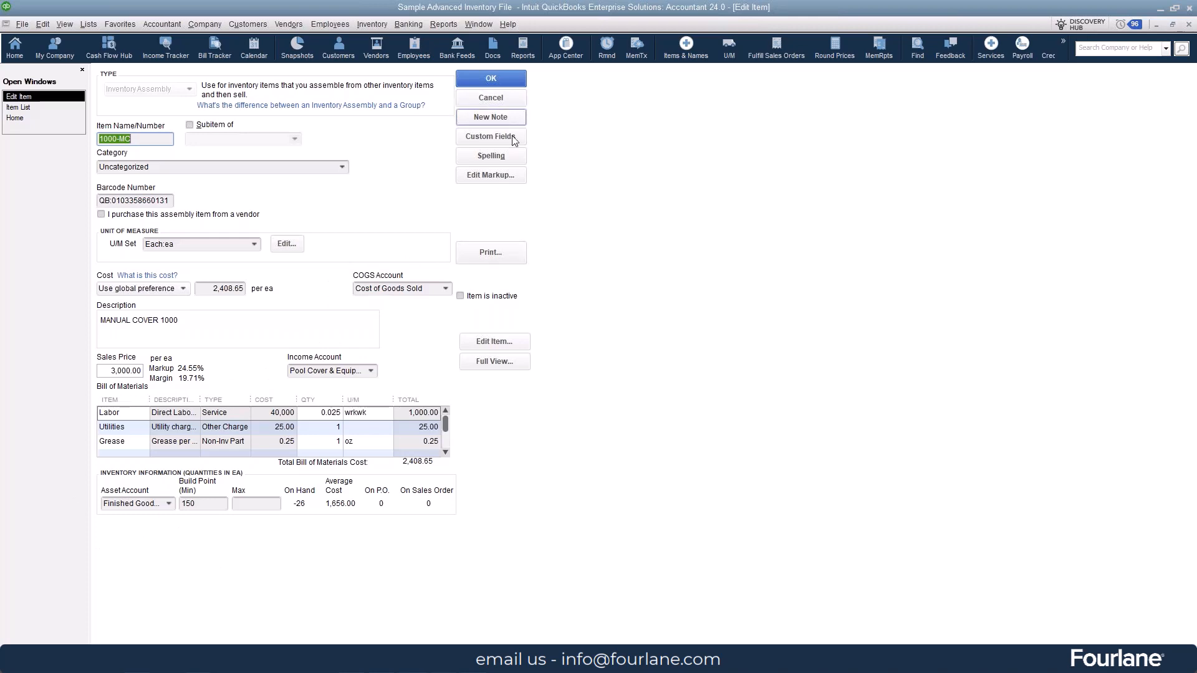
left_click(506, 362)
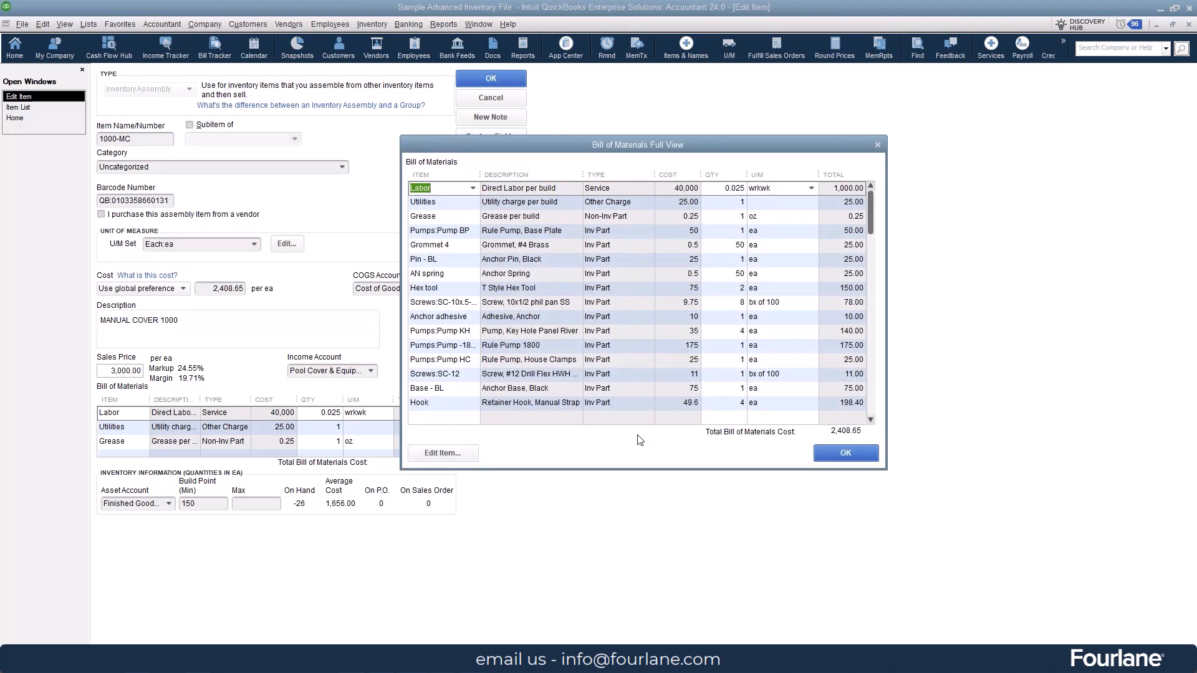
left_click(845, 453)
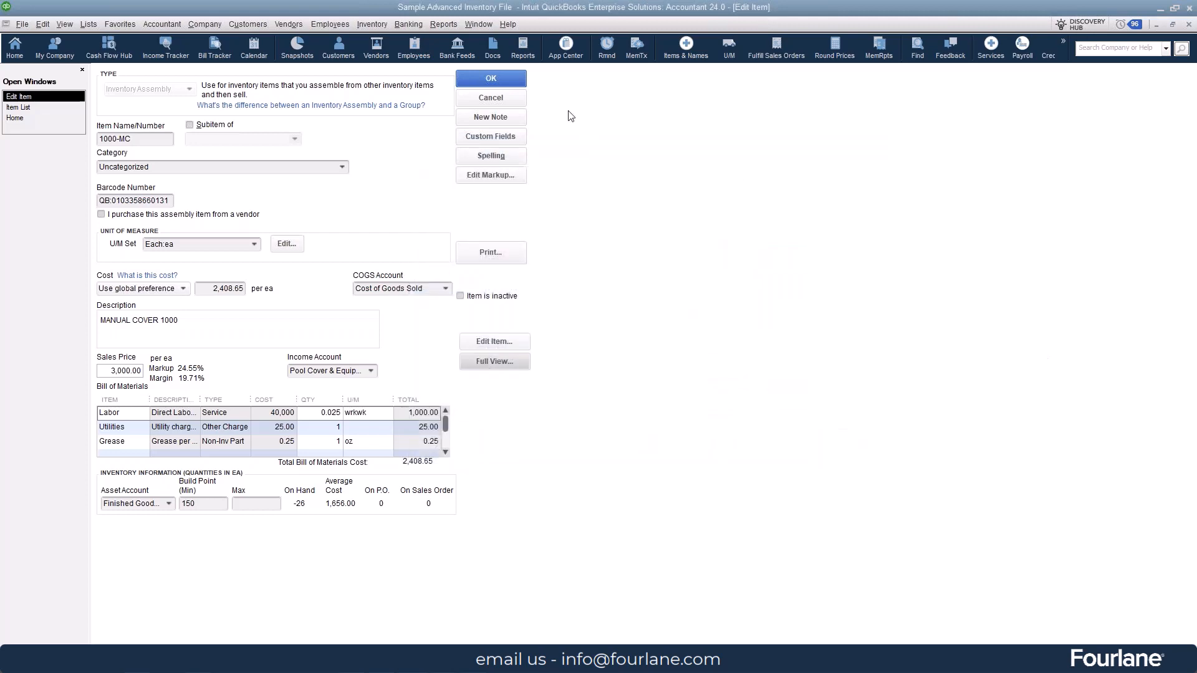
left_click(499, 98)
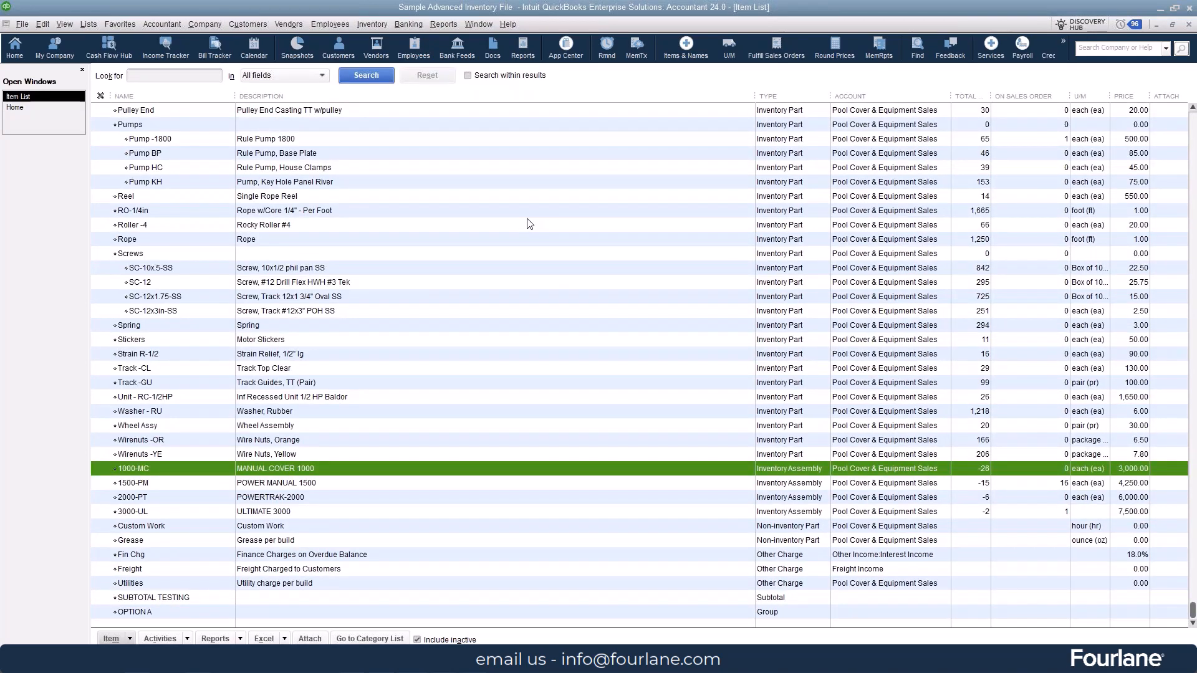
Open the OPTION A group item, widen its item name column, and examine its components and the items available to add.
double_click(430, 614)
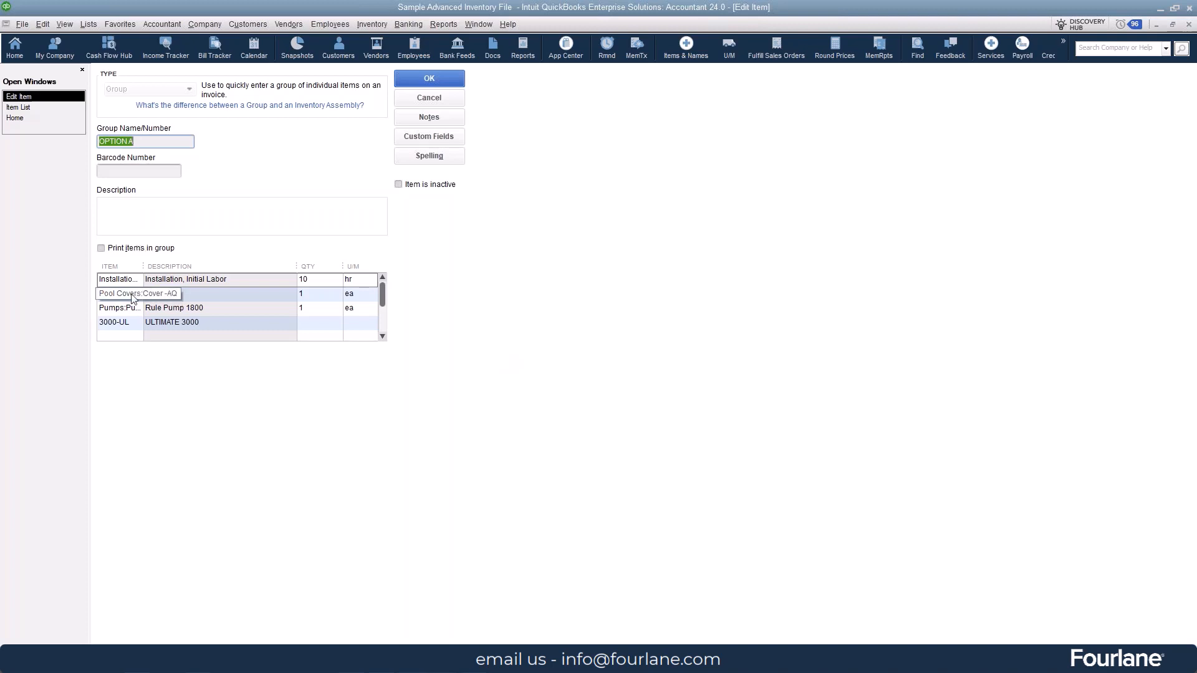
left_click_drag(146, 266, 181, 266)
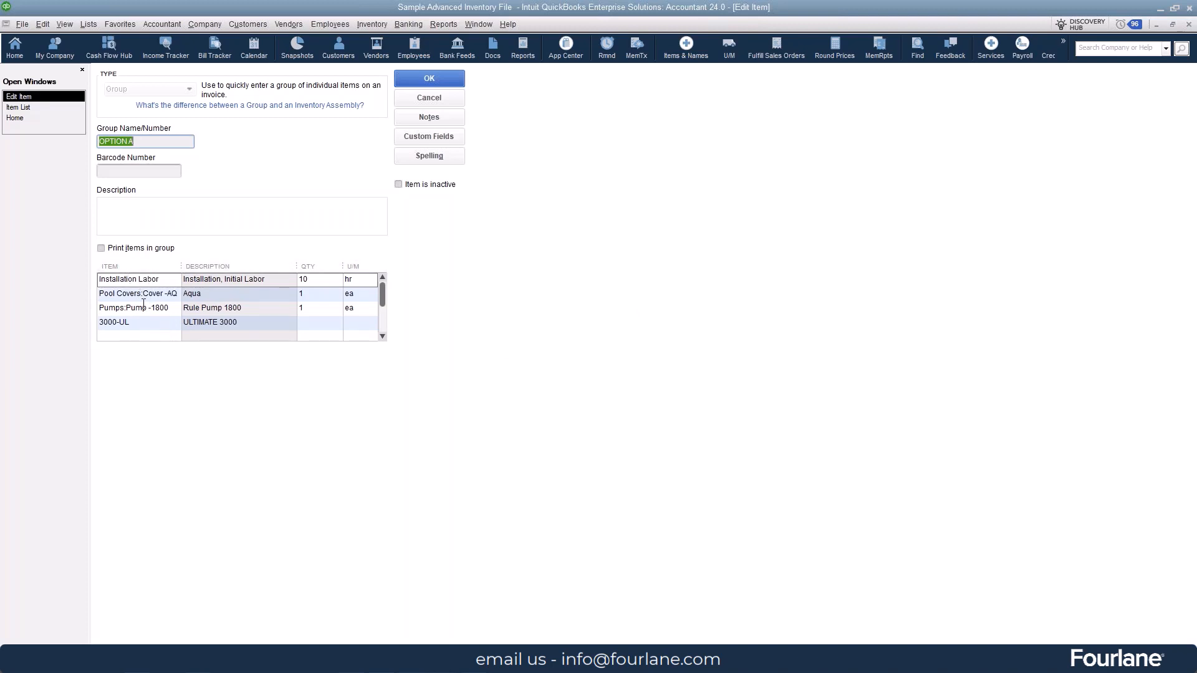
scroll(137, 302, "down", 1)
left_click(158, 322)
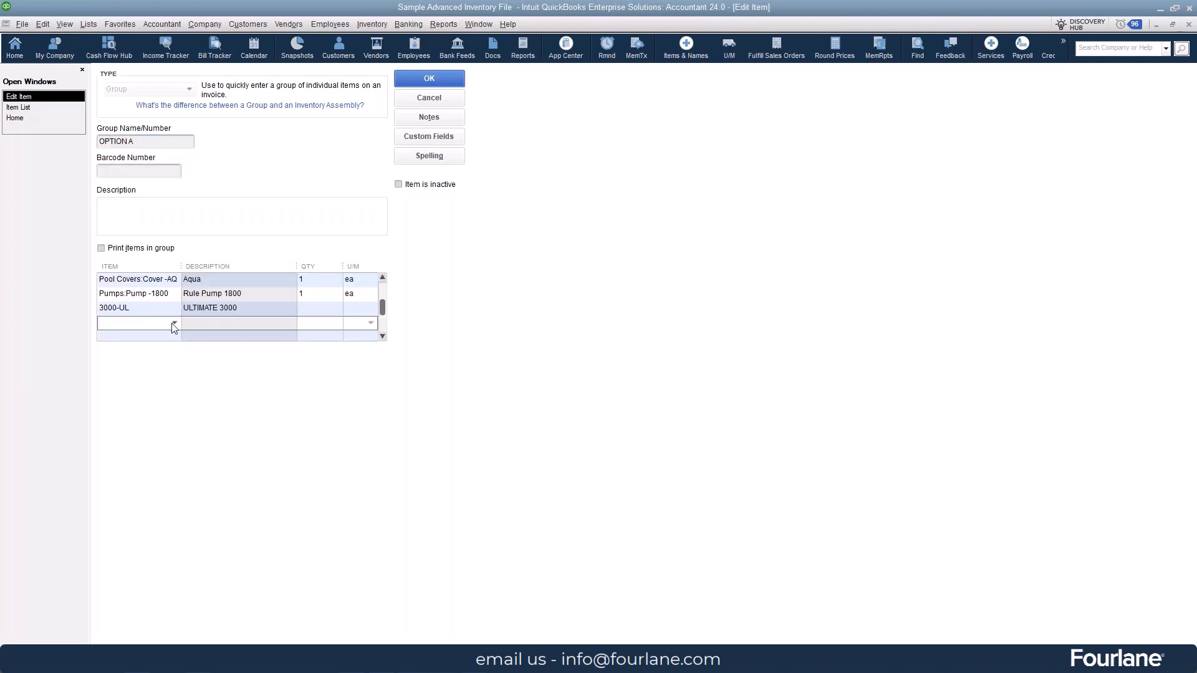
left_click(175, 323)
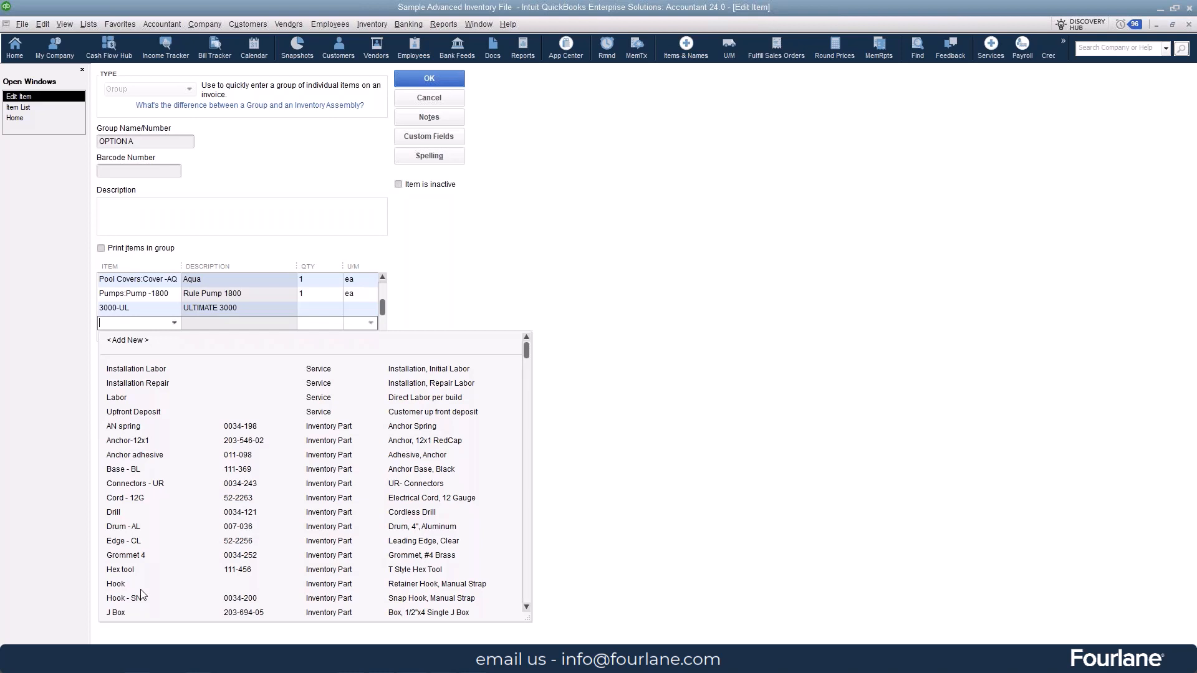
Set the quantity of 3000-UL in the OPTION A group to 1 and save the group.
left_click(318, 305)
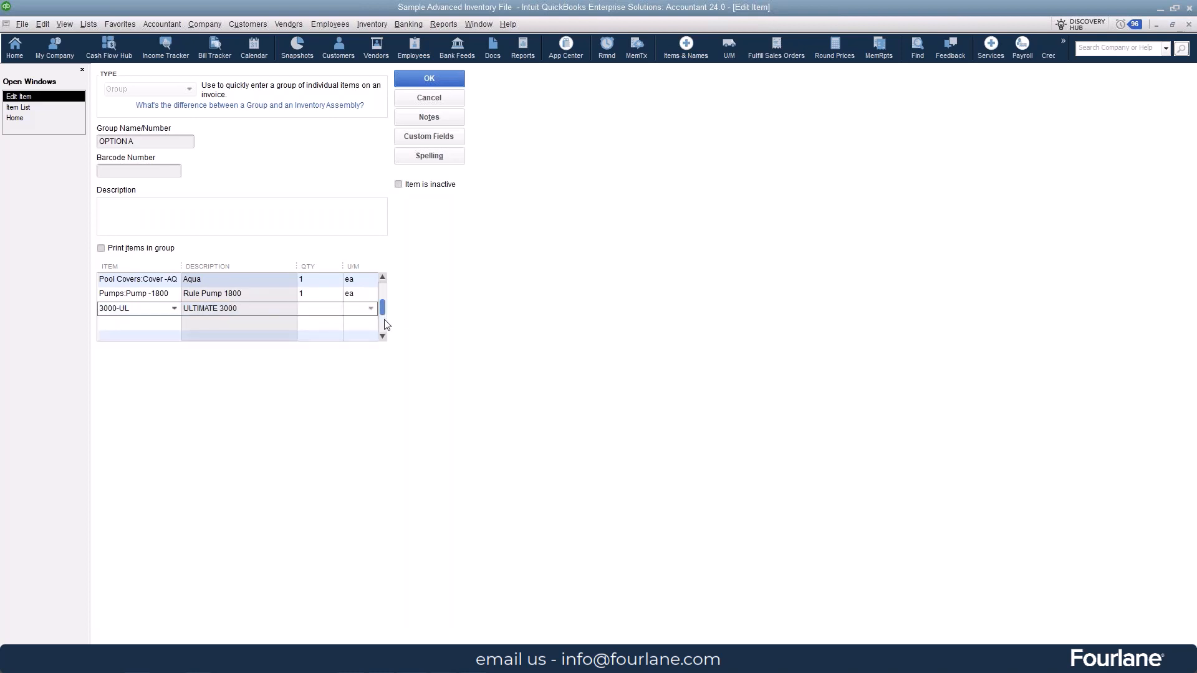
type("1")
key("Tab")
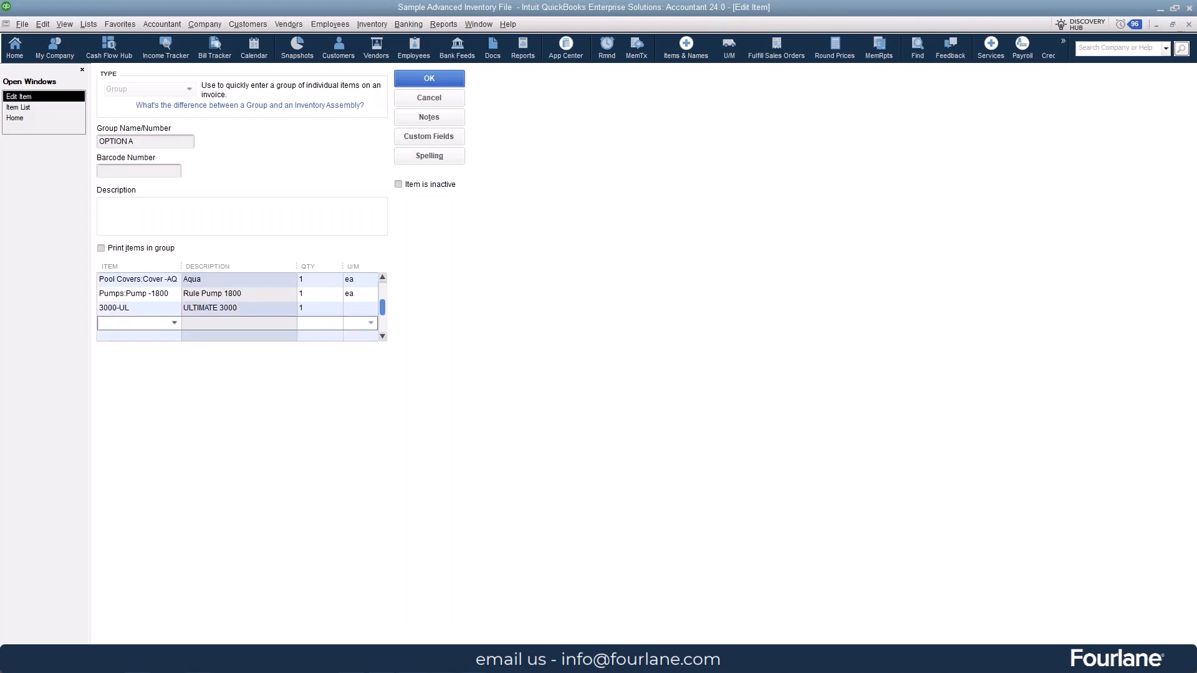
left_click(444, 85)
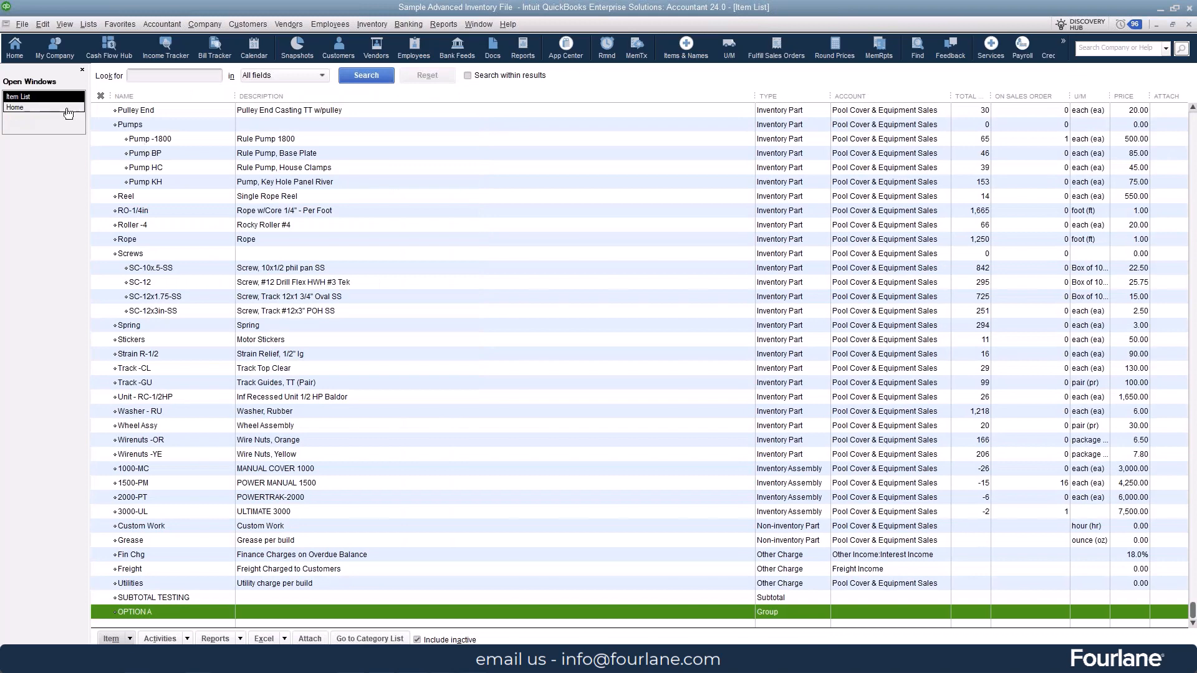
Start a new estimate for the customer job Dunning's Pool Depot, Inc.:Angel City Store #112.
left_click(67, 108)
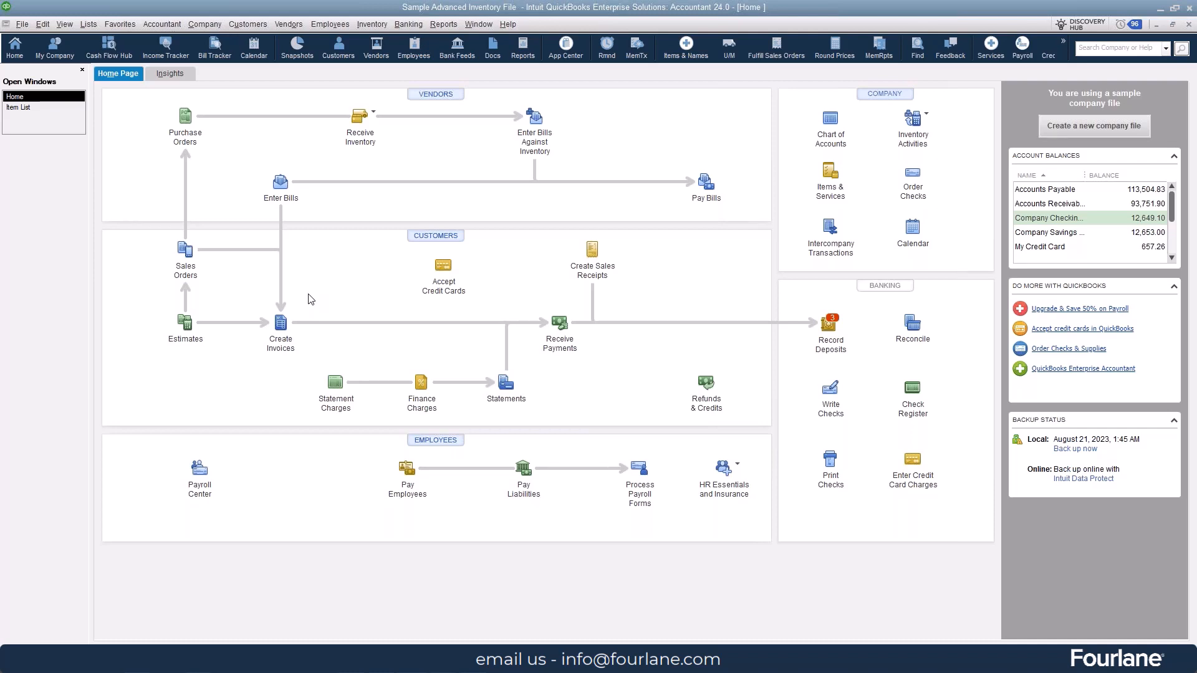
left_click(185, 322)
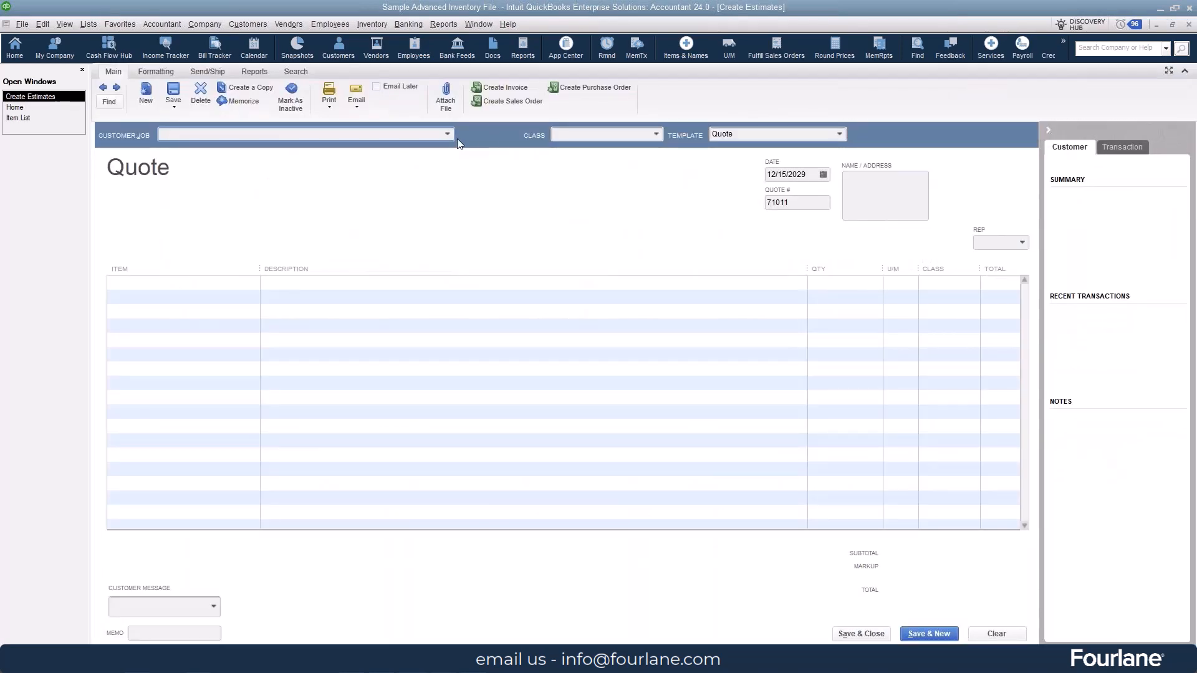
left_click(446, 134)
left_click(231, 237)
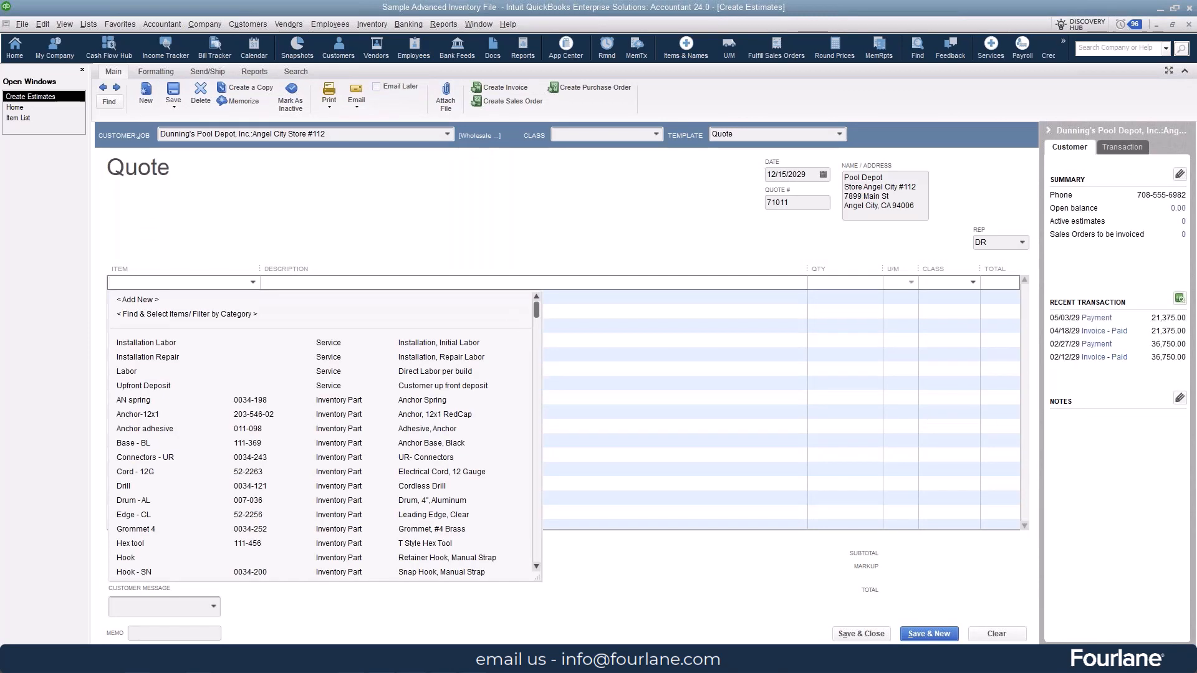
Add the OPTION A group to the estimate's first line and save the estimate.
scroll(205, 422, "down", 15)
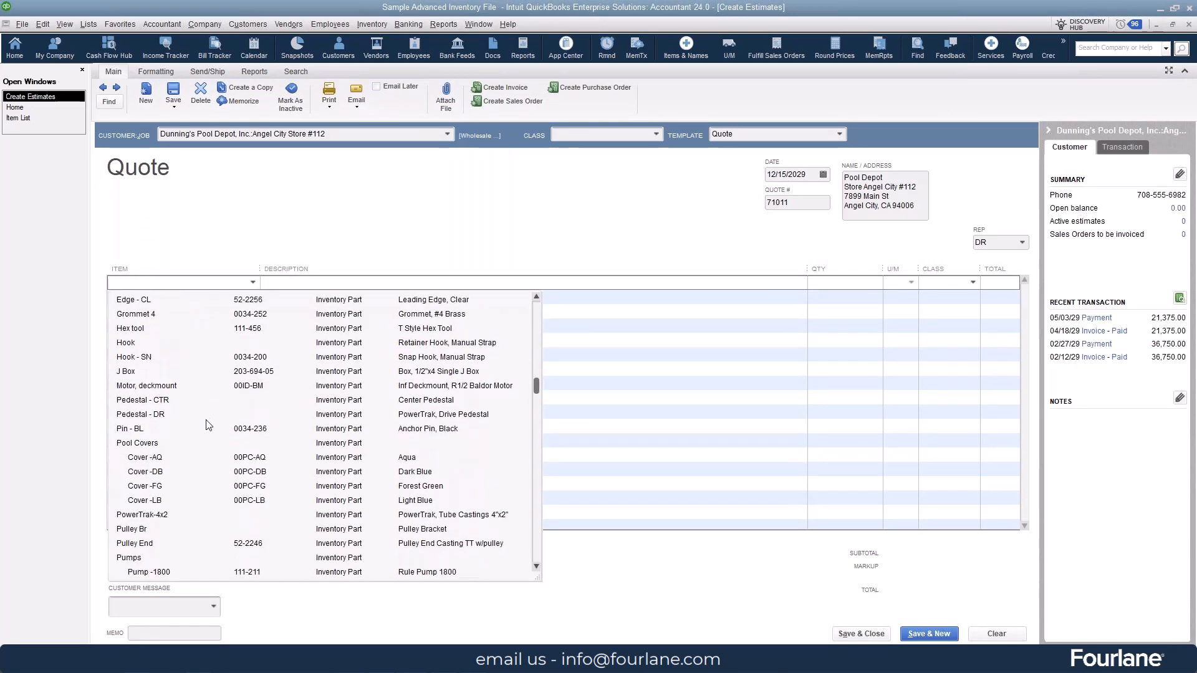
scroll(159, 549, "down", 10)
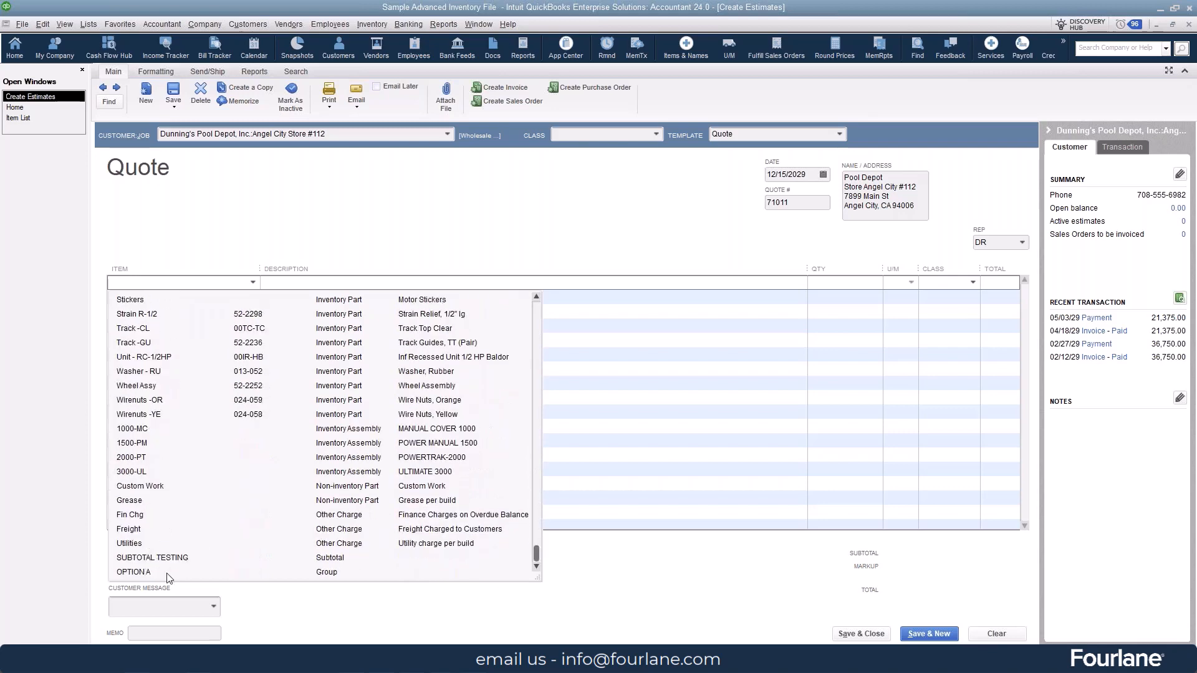
left_click(170, 574)
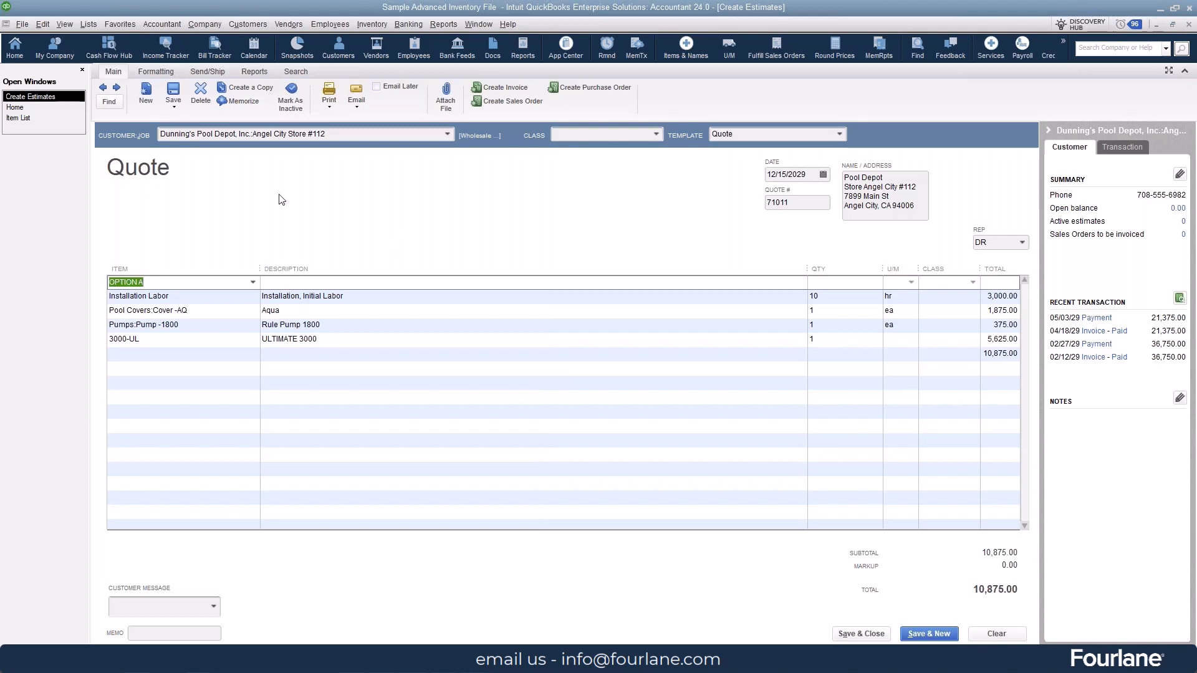
left_click(175, 93)
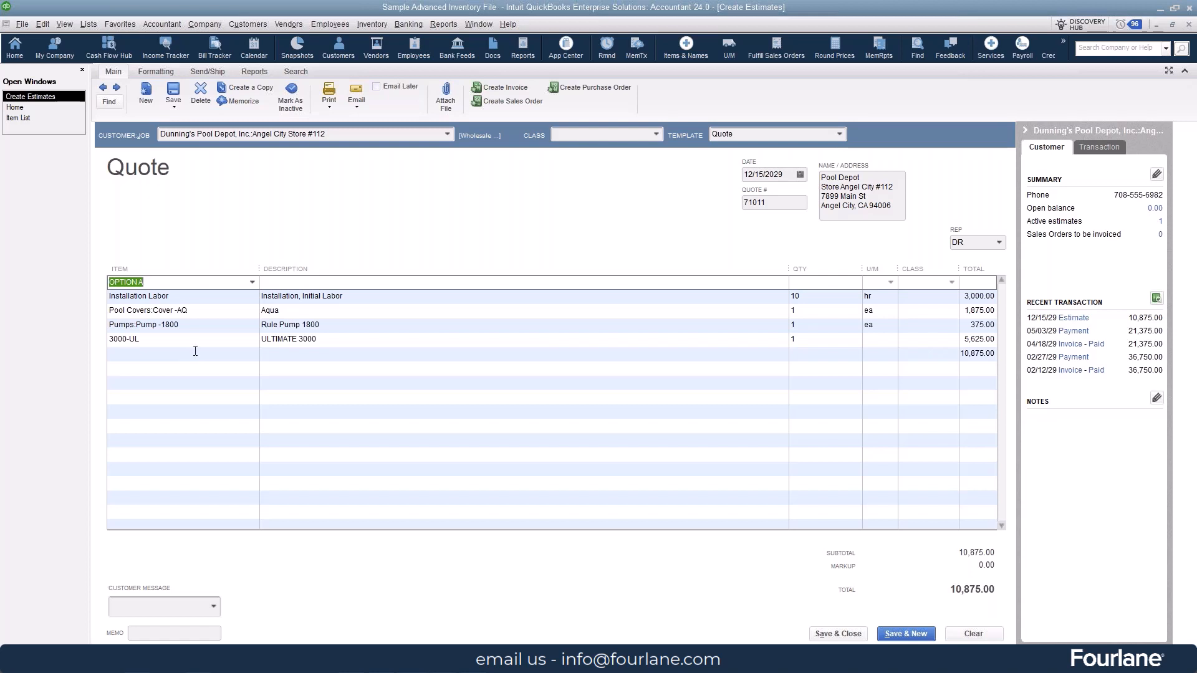
View the estimate's Transaction Journal report with the Account and Item columns widened to read each line's full names.
left_click(254, 71)
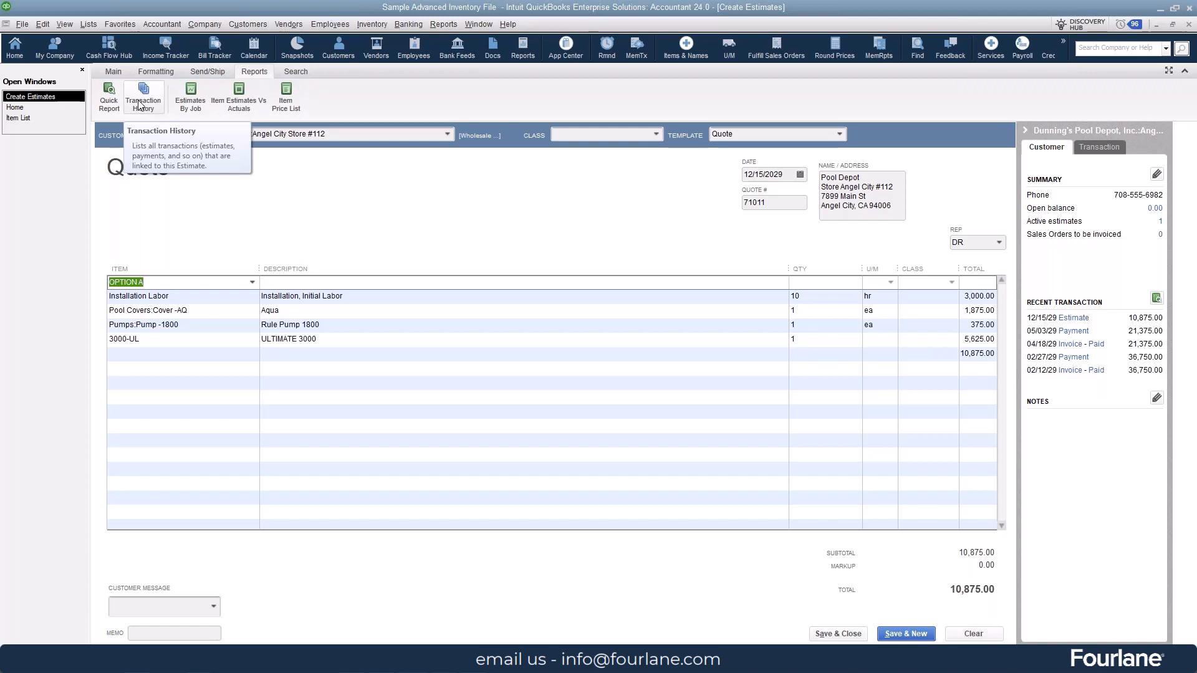
left_click(443, 24)
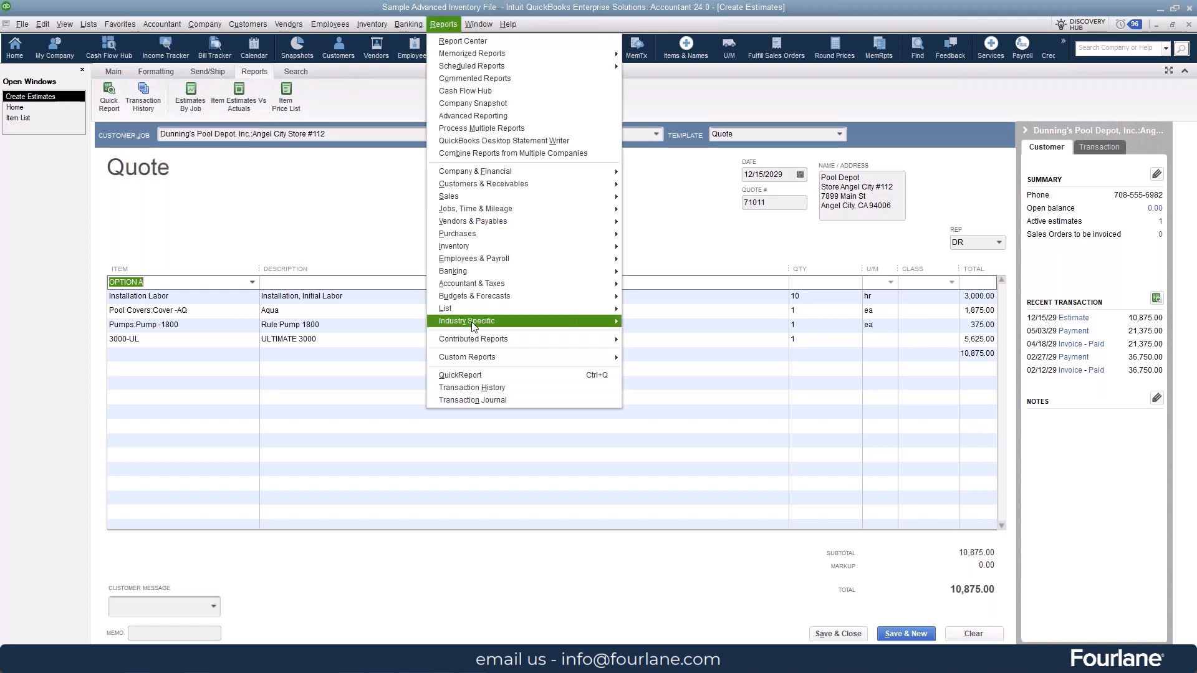
left_click(474, 401)
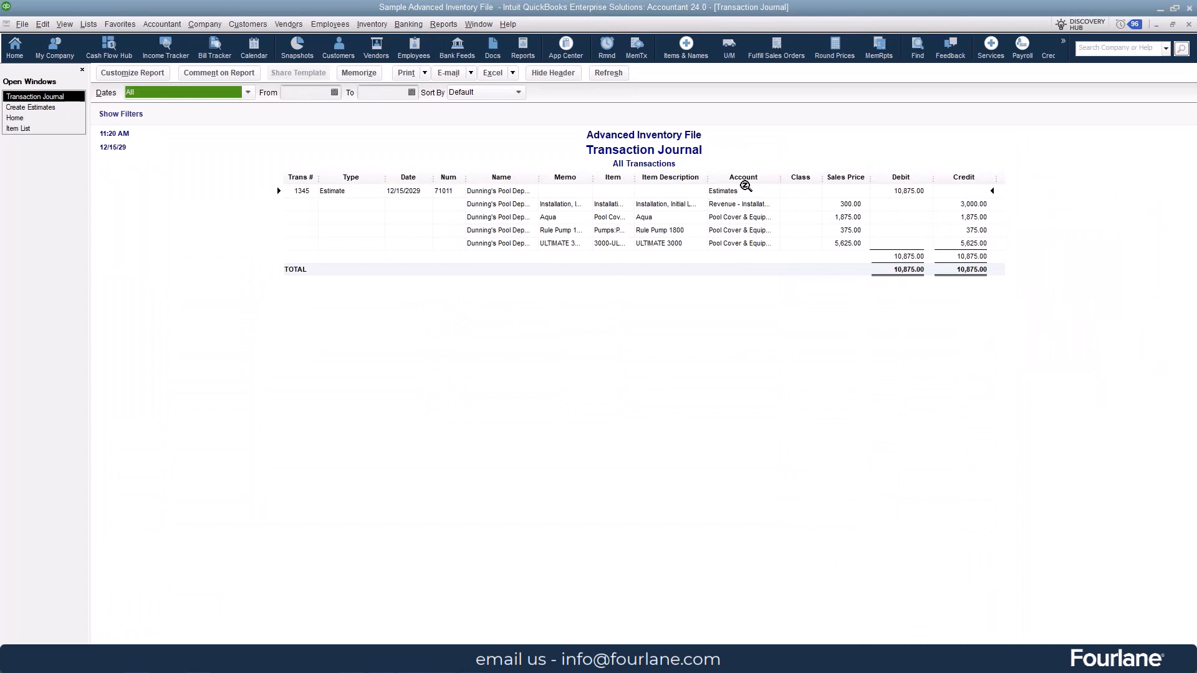
left_click_drag(780, 177, 837, 176)
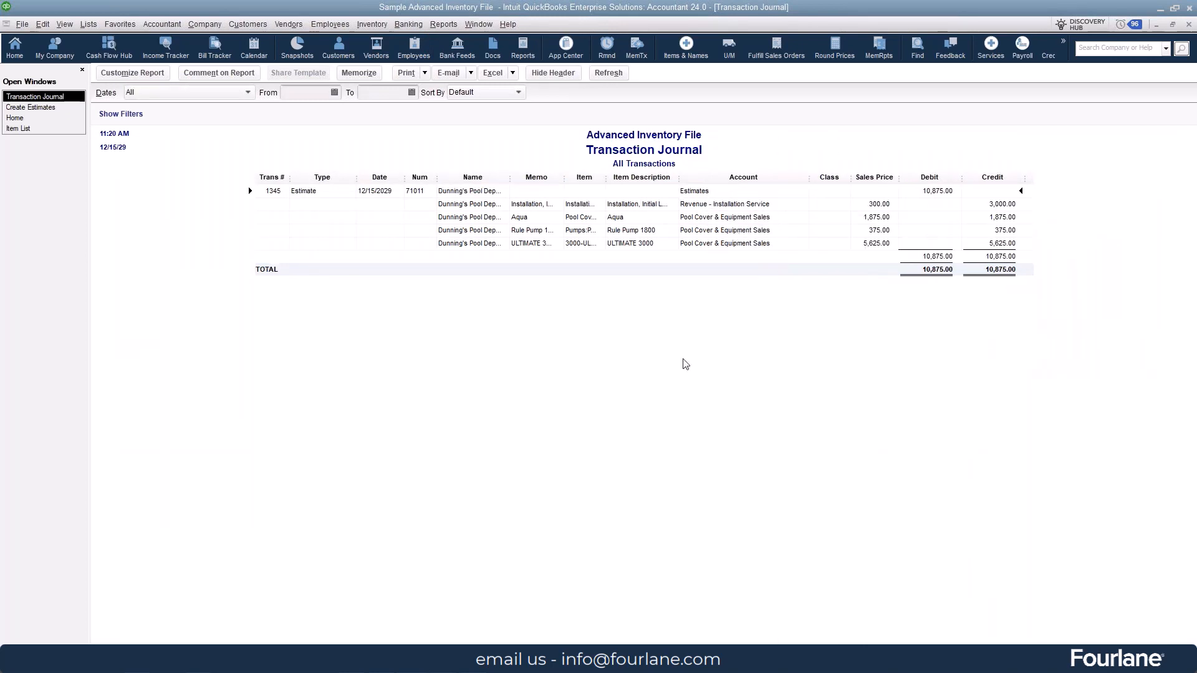
left_click_drag(606, 177, 675, 183)
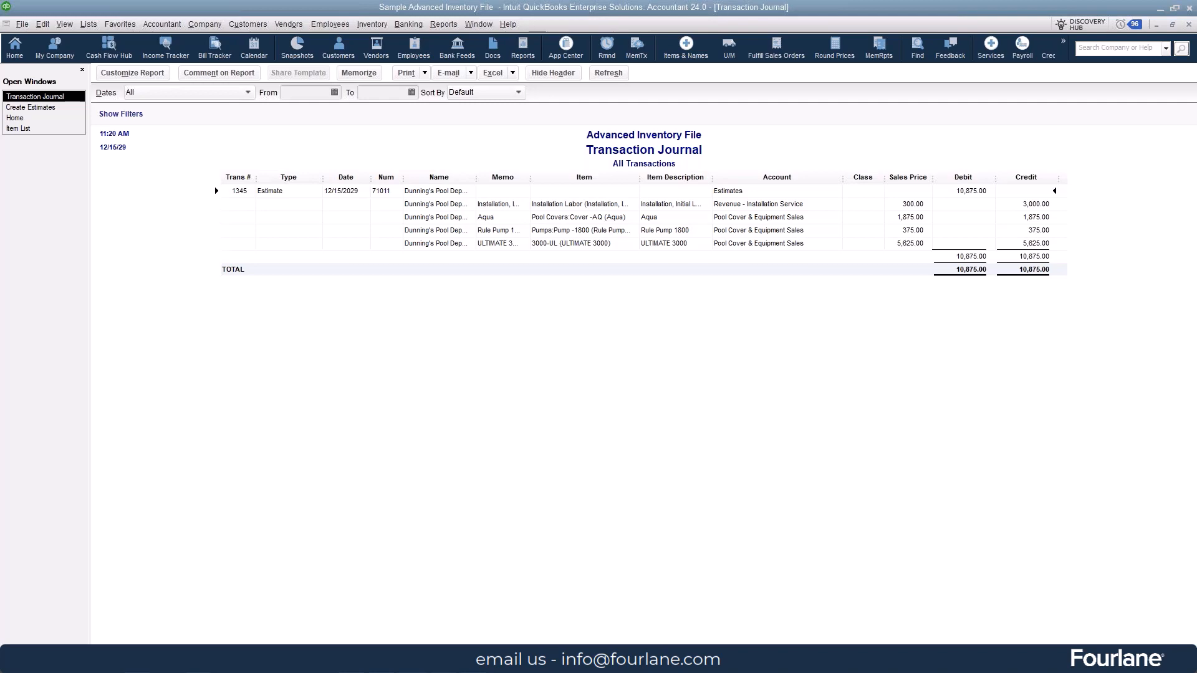
Open the RO-1/4in inventory part from the Item List and view its custom fields.
left_click(19, 129)
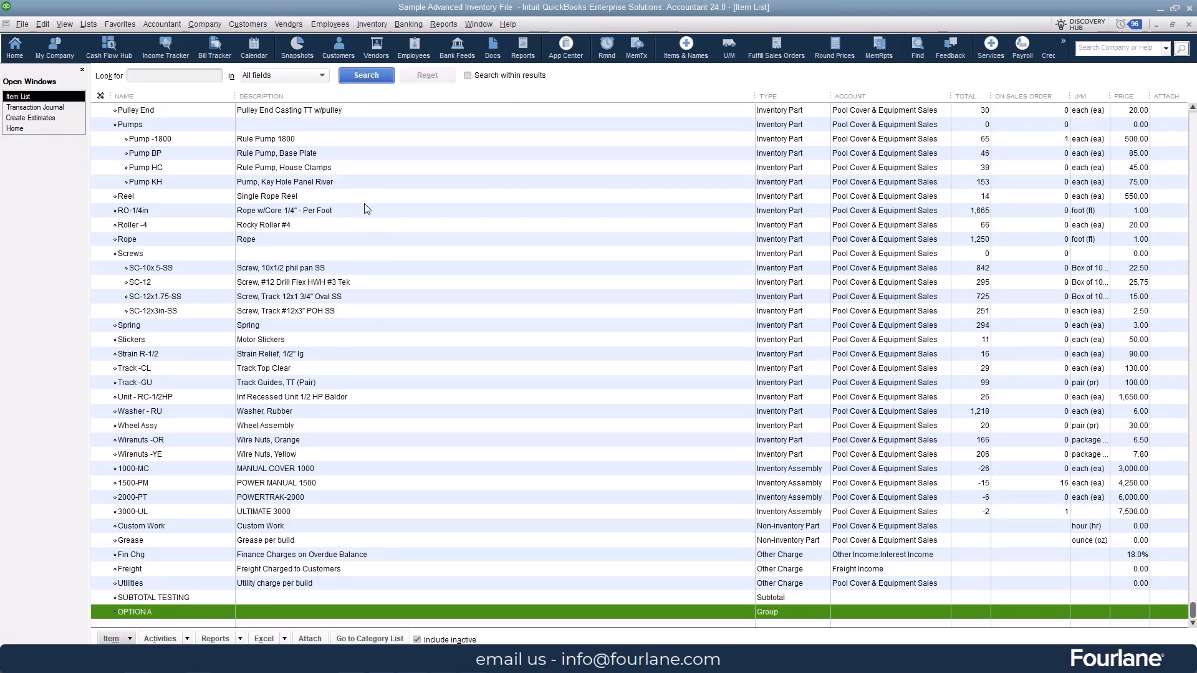
left_click(365, 208)
double_click(364, 205)
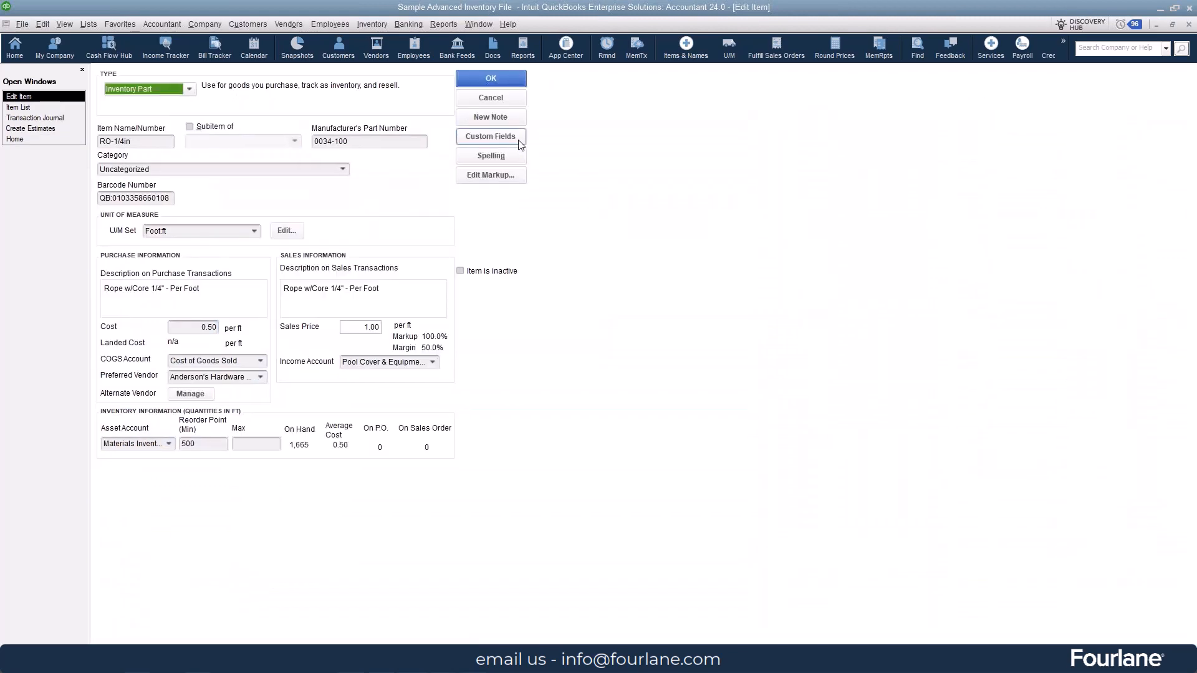
left_click_drag(1196, 37, 677, 146)
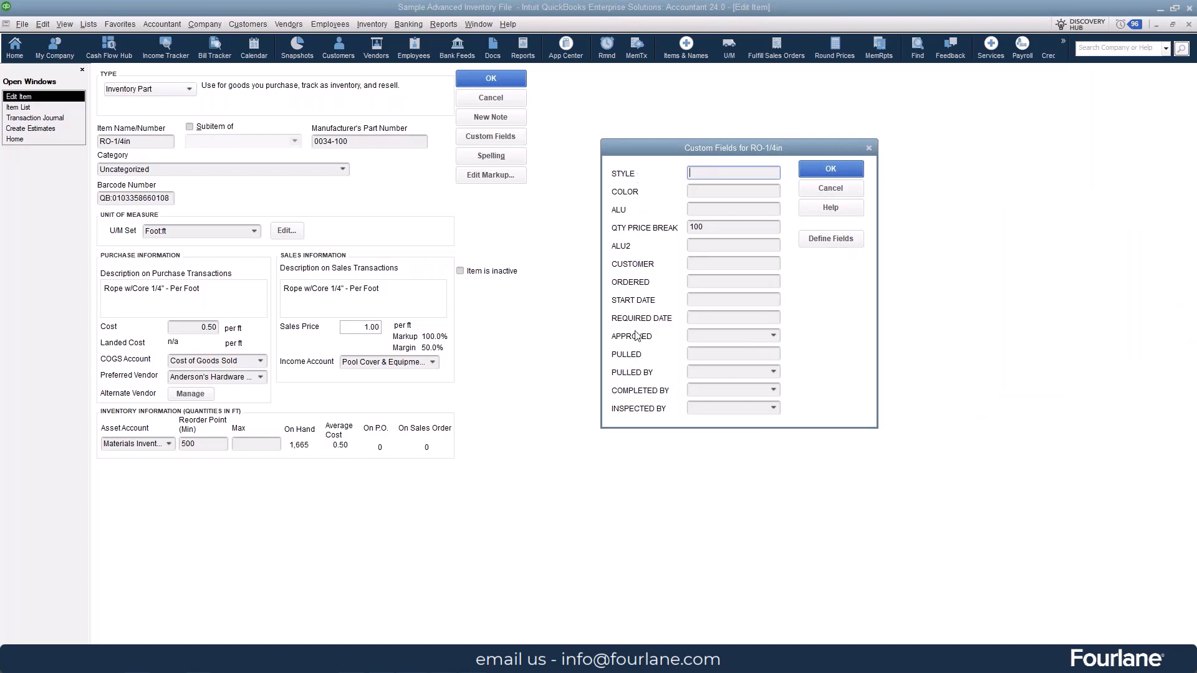
Review how the item custom fields are defined, including data types and required settings, and close the item without saving.
left_click(829, 243)
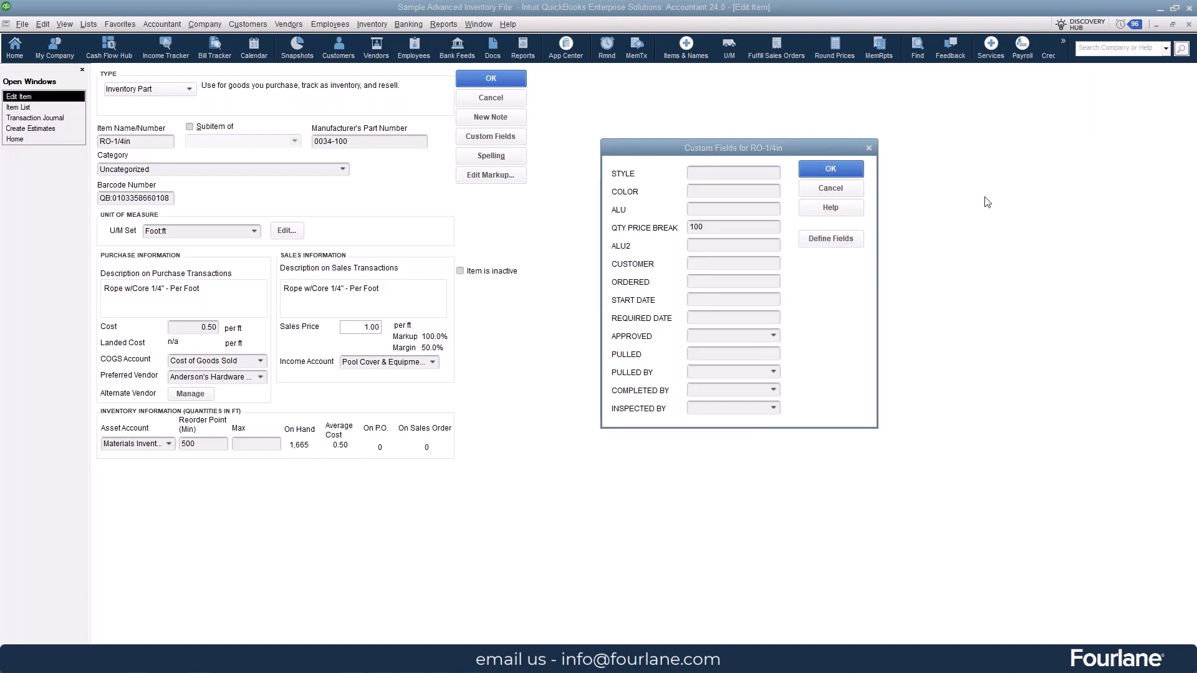
left_click_drag(561, 150, 245, 186)
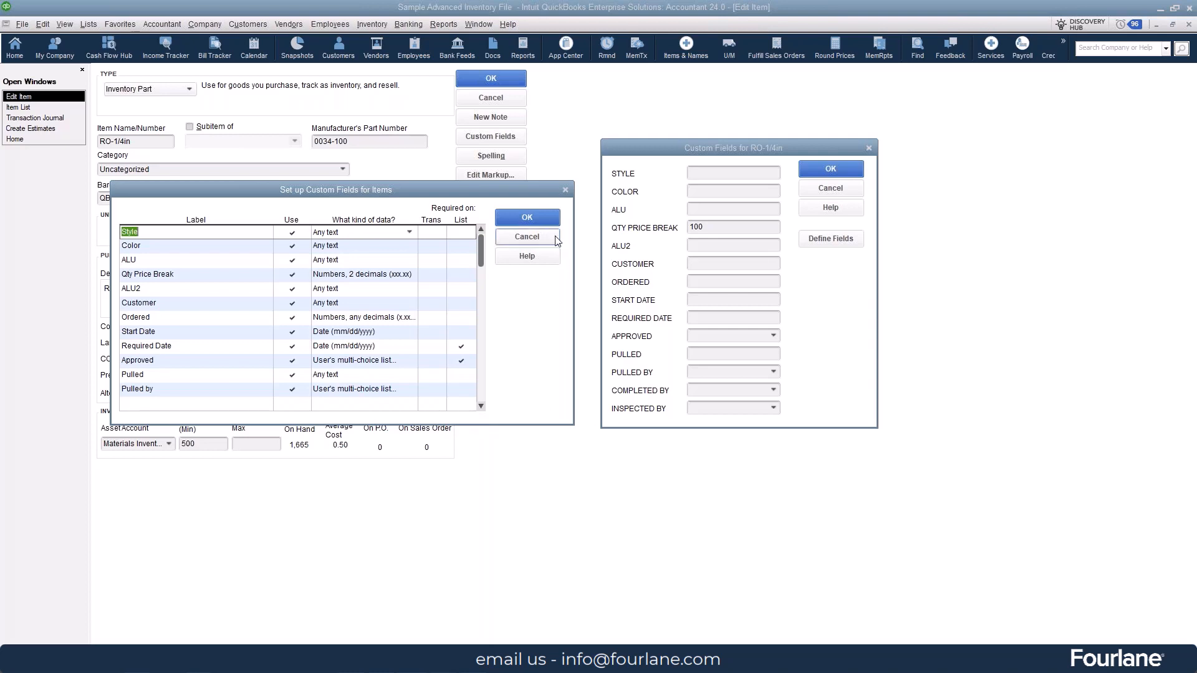
left_click(506, 236)
left_click(832, 189)
left_click(506, 100)
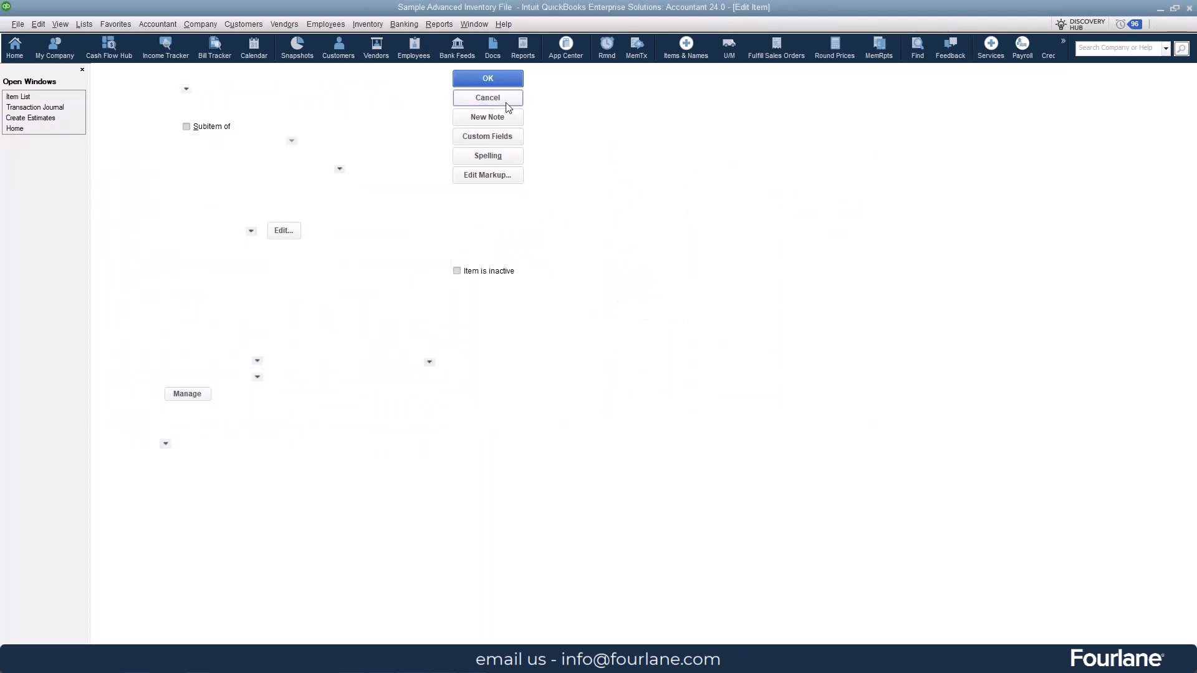
Return to the estimate, view the Sales by Item Summary report, and close both the report and the estimate.
left_click(31, 118)
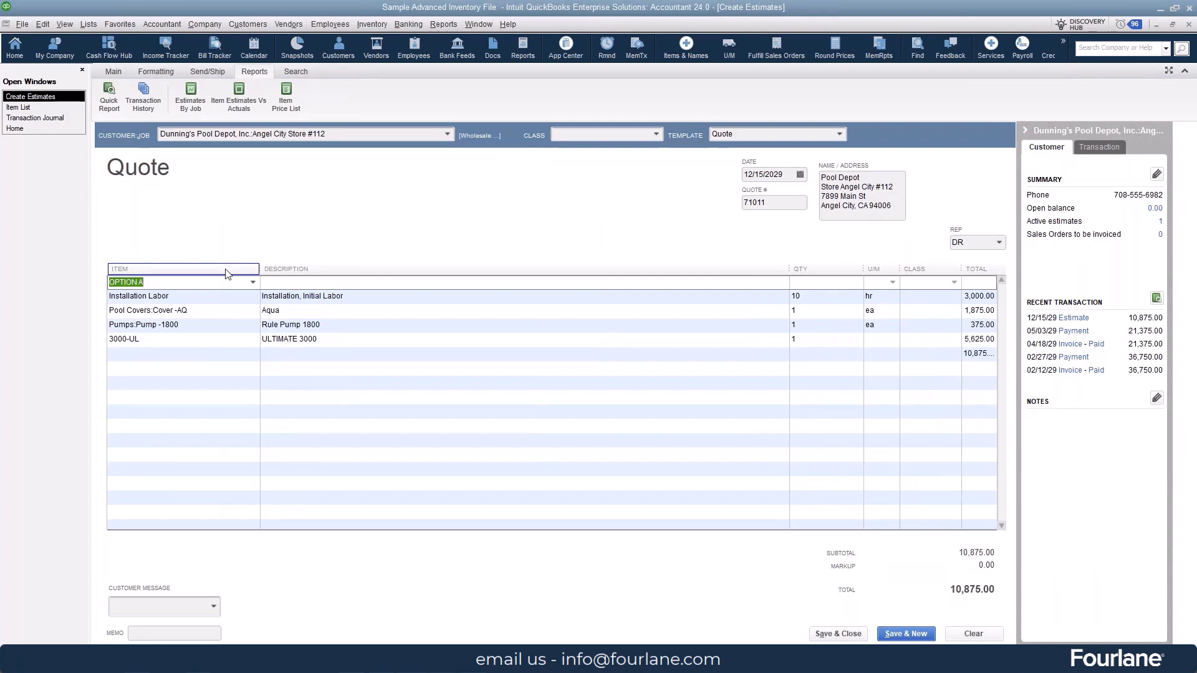
left_click(444, 25)
mouse_move(515, 198)
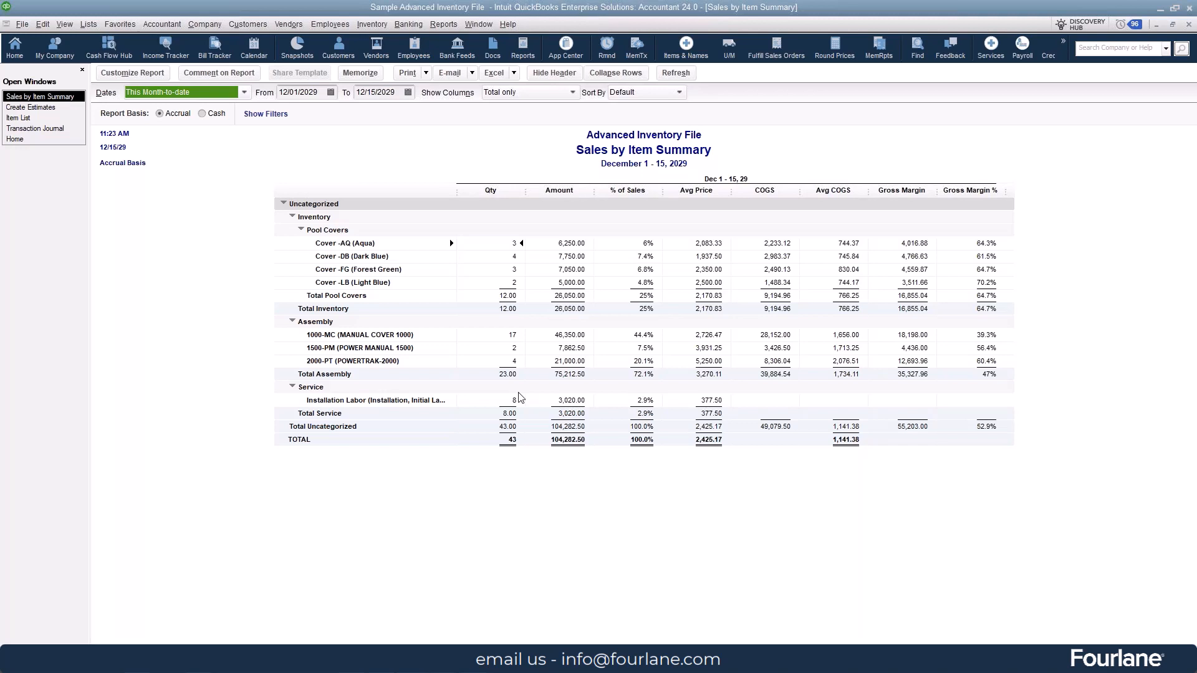
key("Escape")
key("Escape")
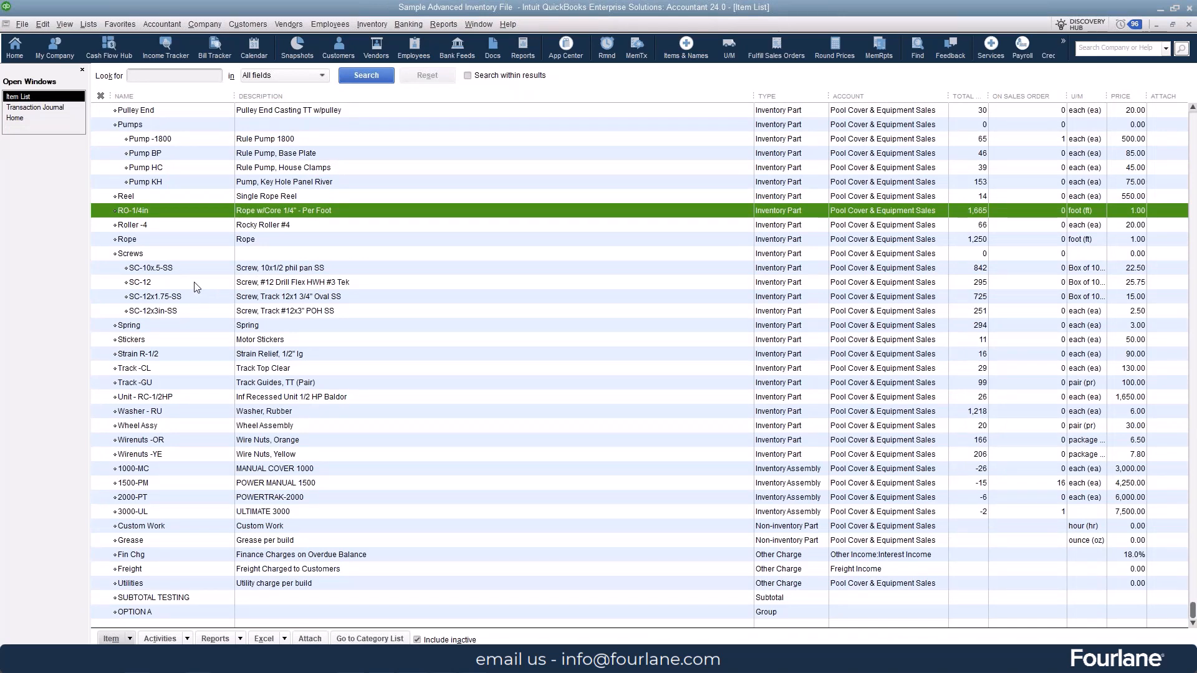
Review the Pumps and Screws parent items and their subitems in the Item List.
left_click(211, 125)
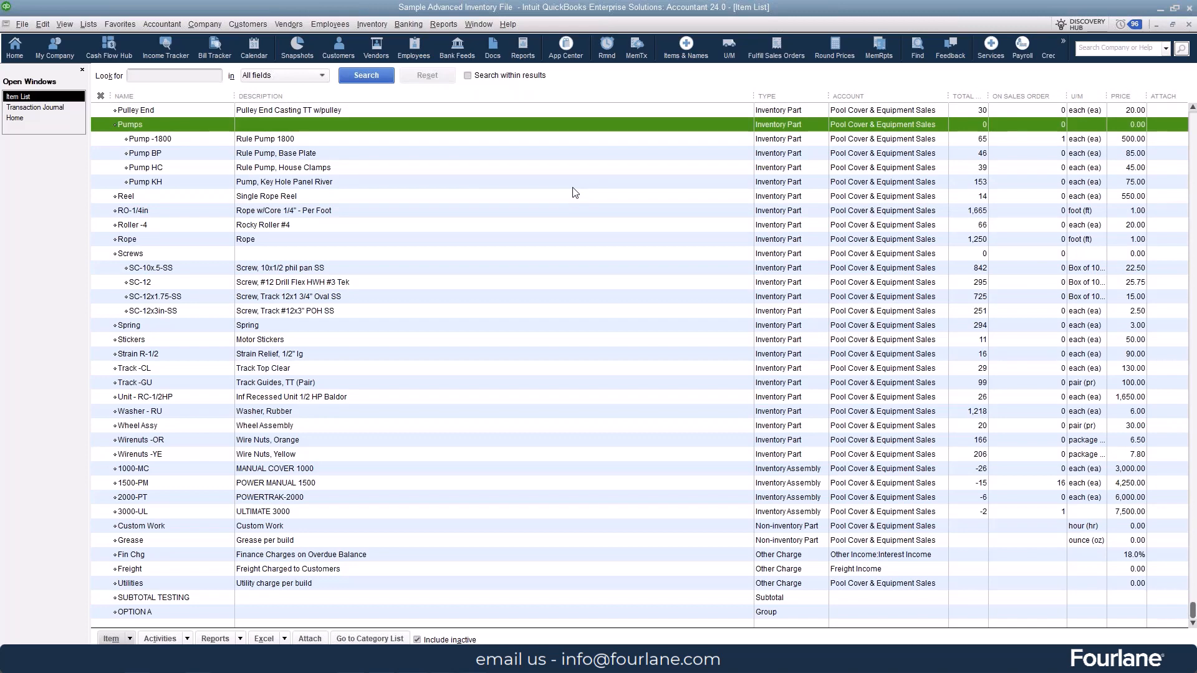
left_click(178, 140)
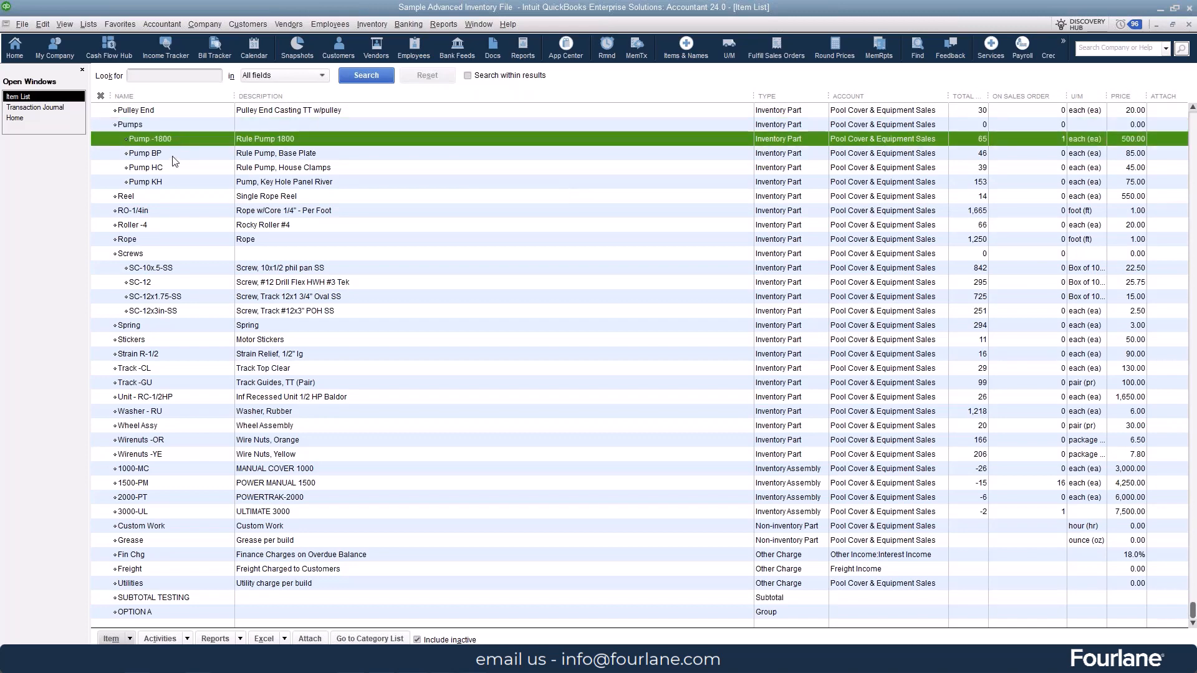
left_click(171, 169)
left_click(180, 183)
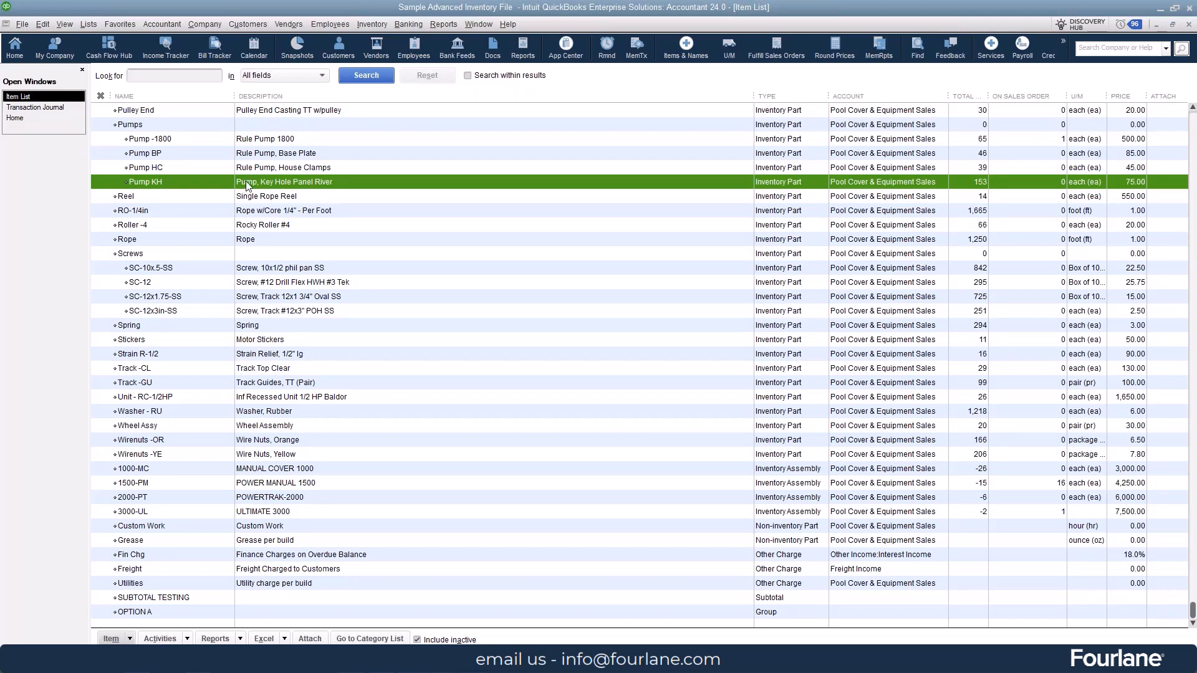
left_click(193, 252)
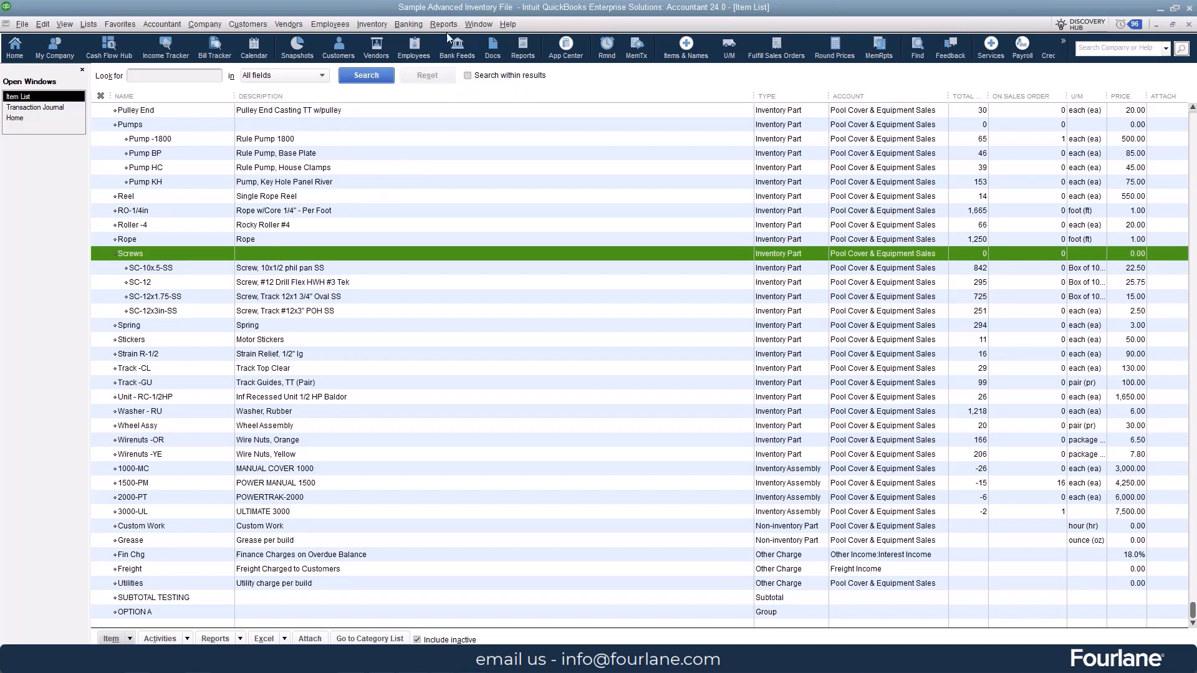
left_click(178, 330)
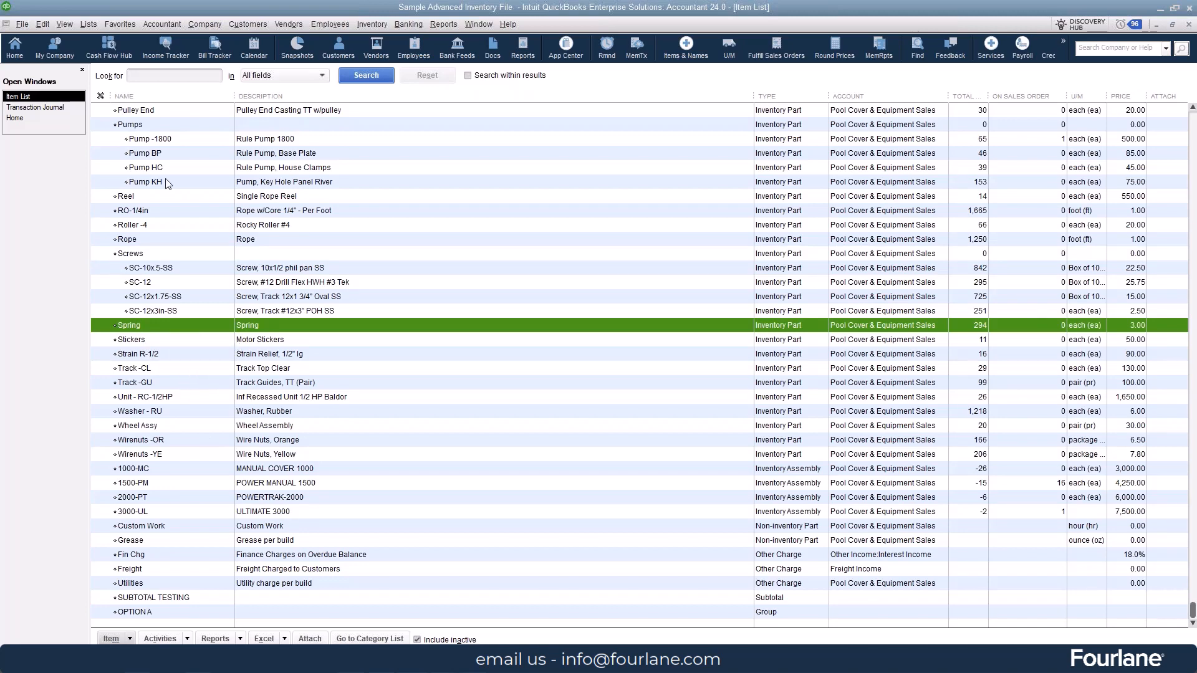
left_click(168, 129)
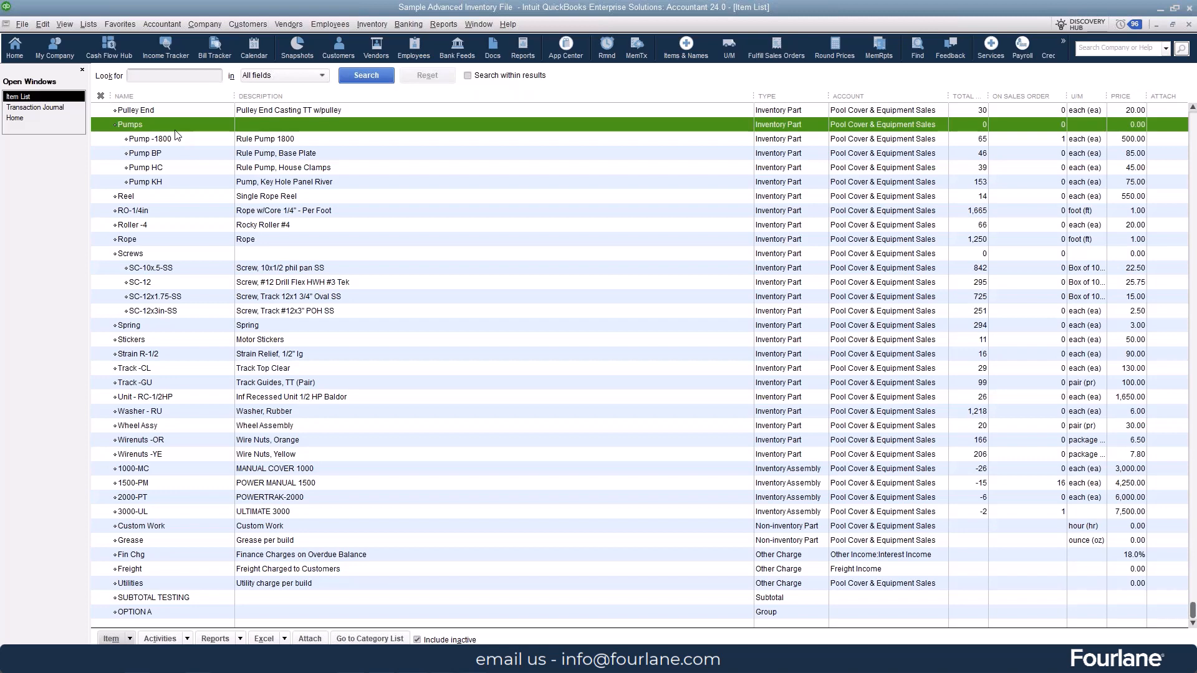
View the Inventory Valuation Summary report and examine how the Pool Covers, Pumps and Screws subitems are subtotaled under their parent items.
left_click(443, 24)
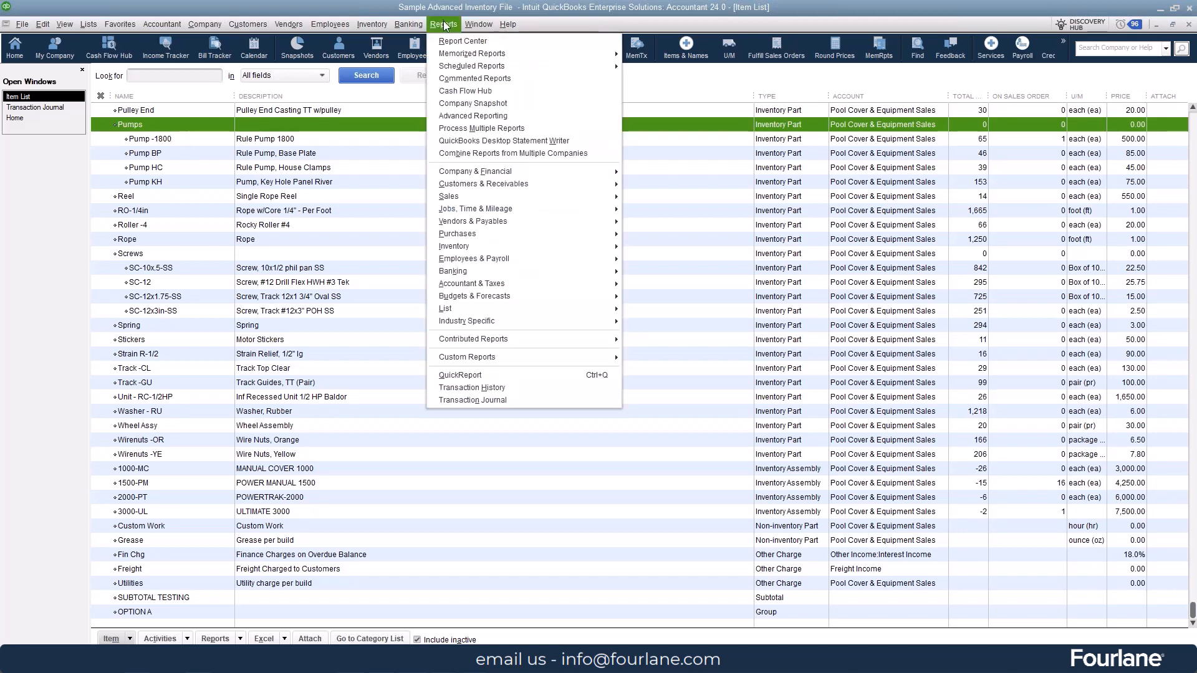
mouse_move(460, 244)
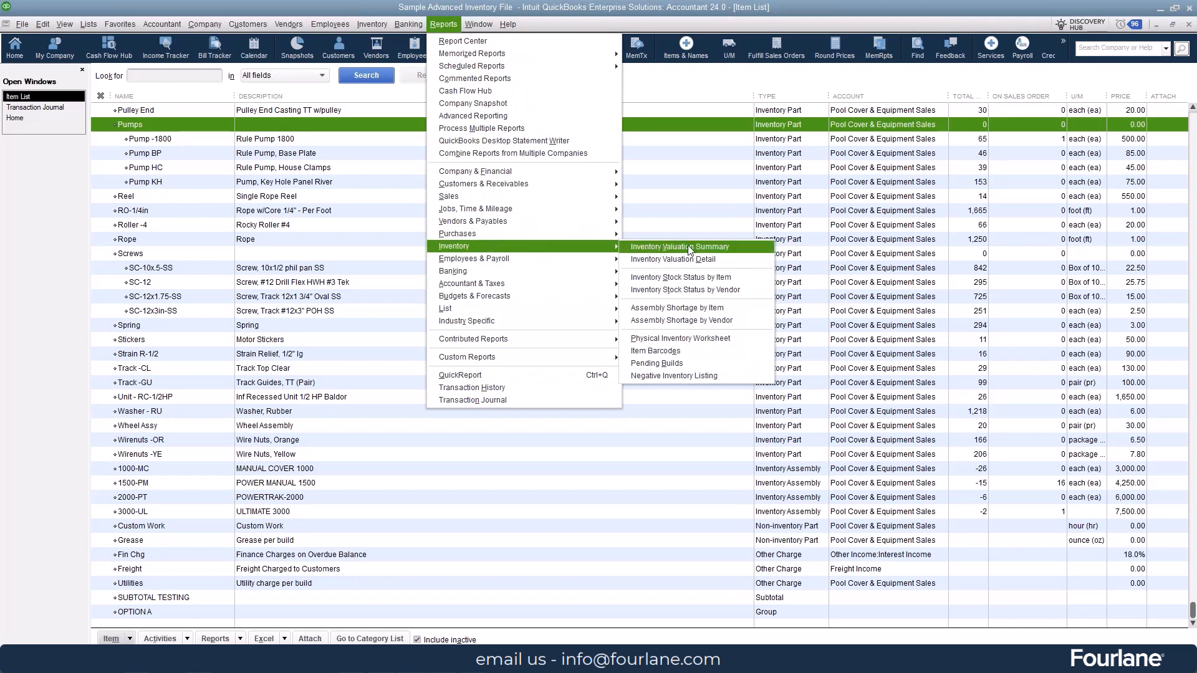
left_click(727, 248)
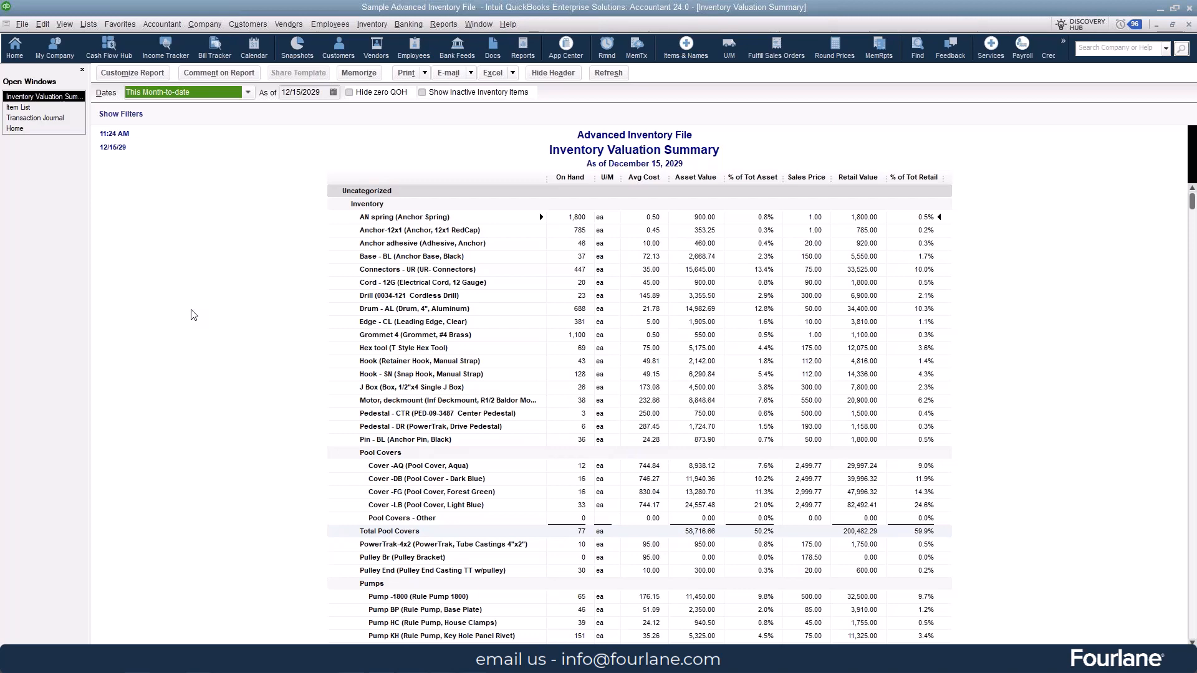
scroll(200, 321, "down", 2)
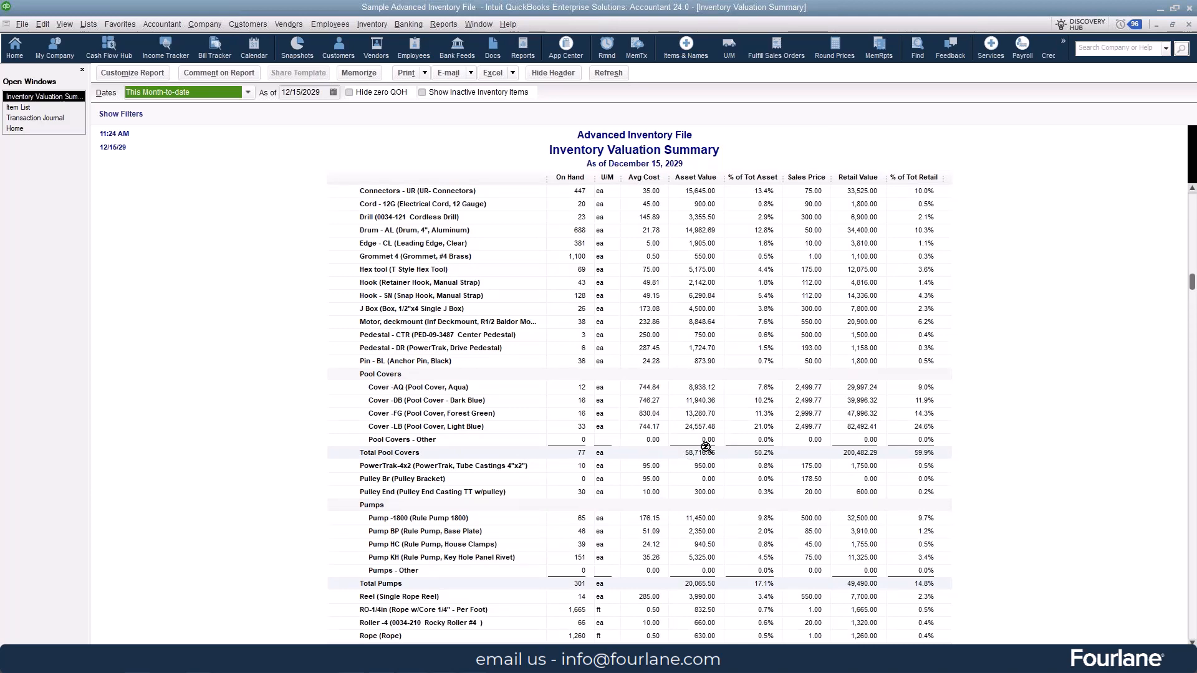
scroll(427, 286, "up", 2)
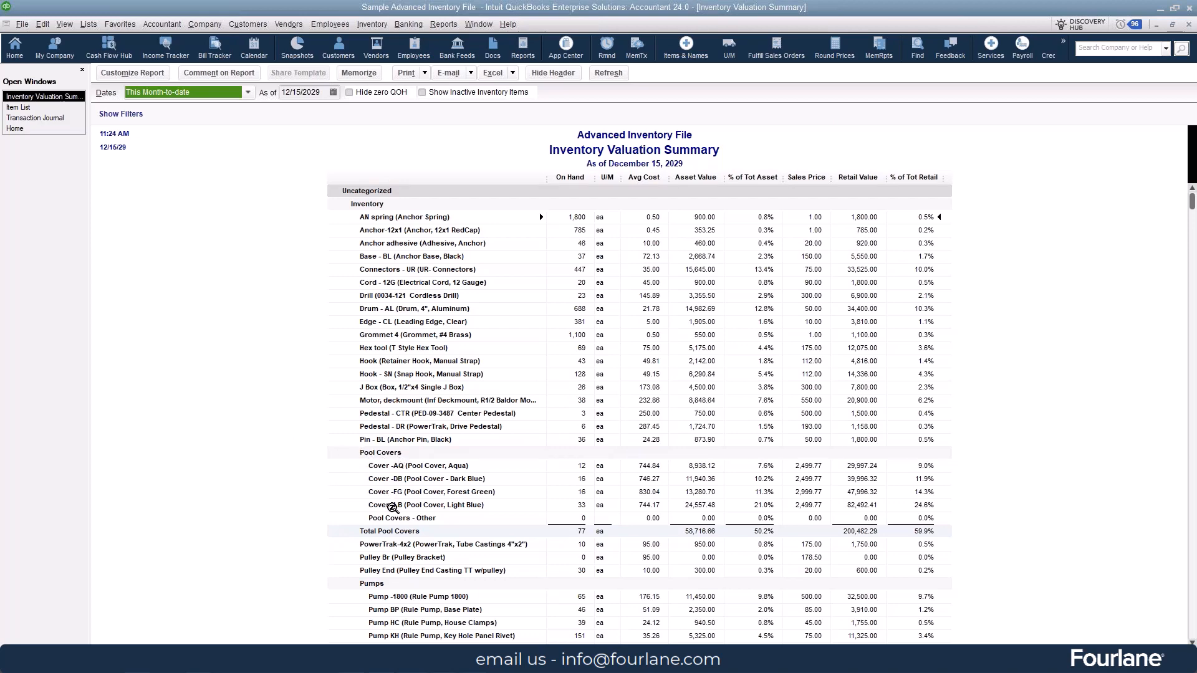
scroll(392, 508, "down", 4)
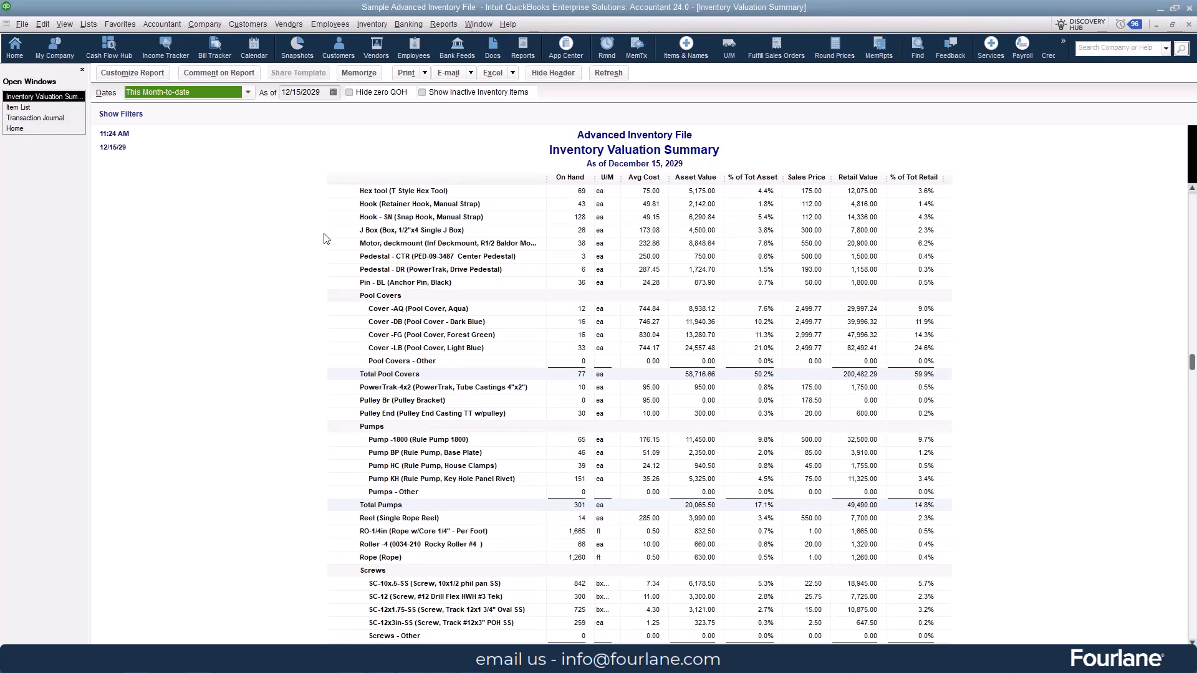
Add a new top-level item category named Brand A in the Category List.
left_click(88, 25)
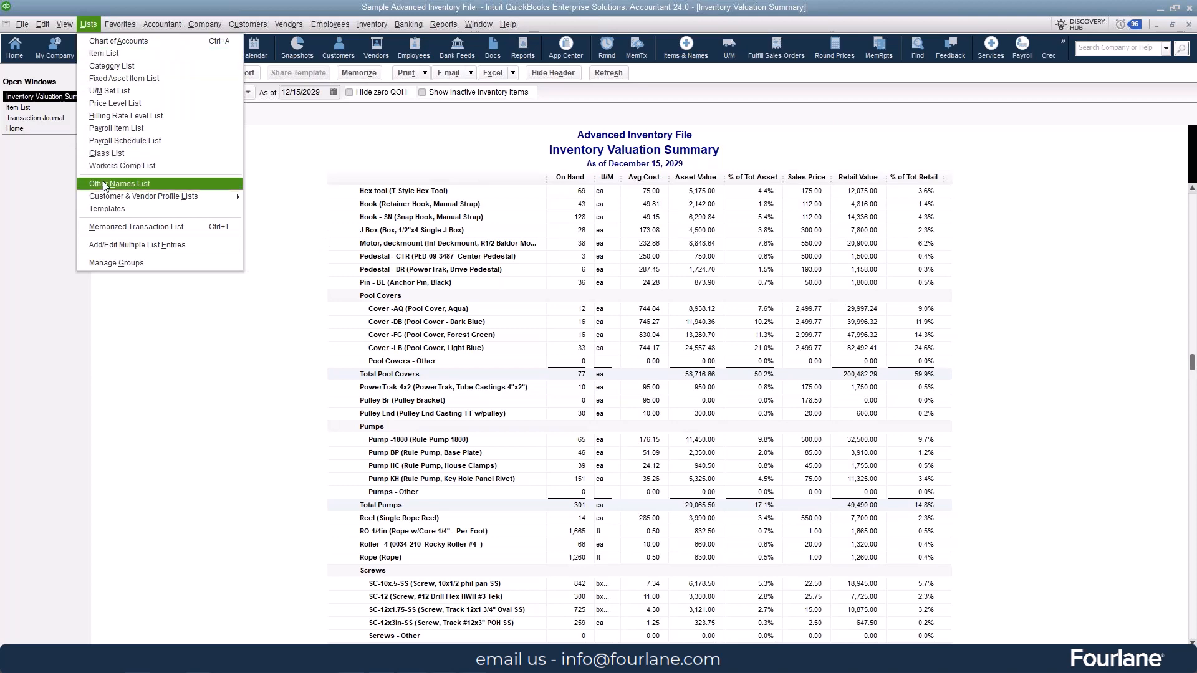
left_click(112, 65)
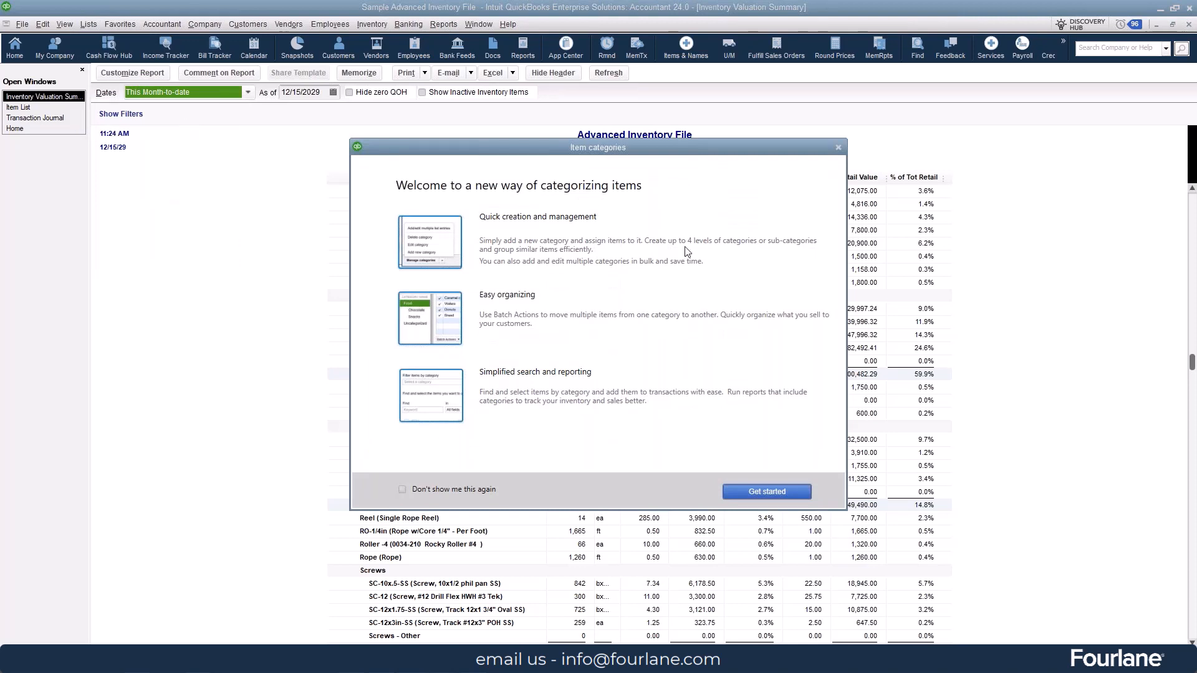
left_click(743, 498)
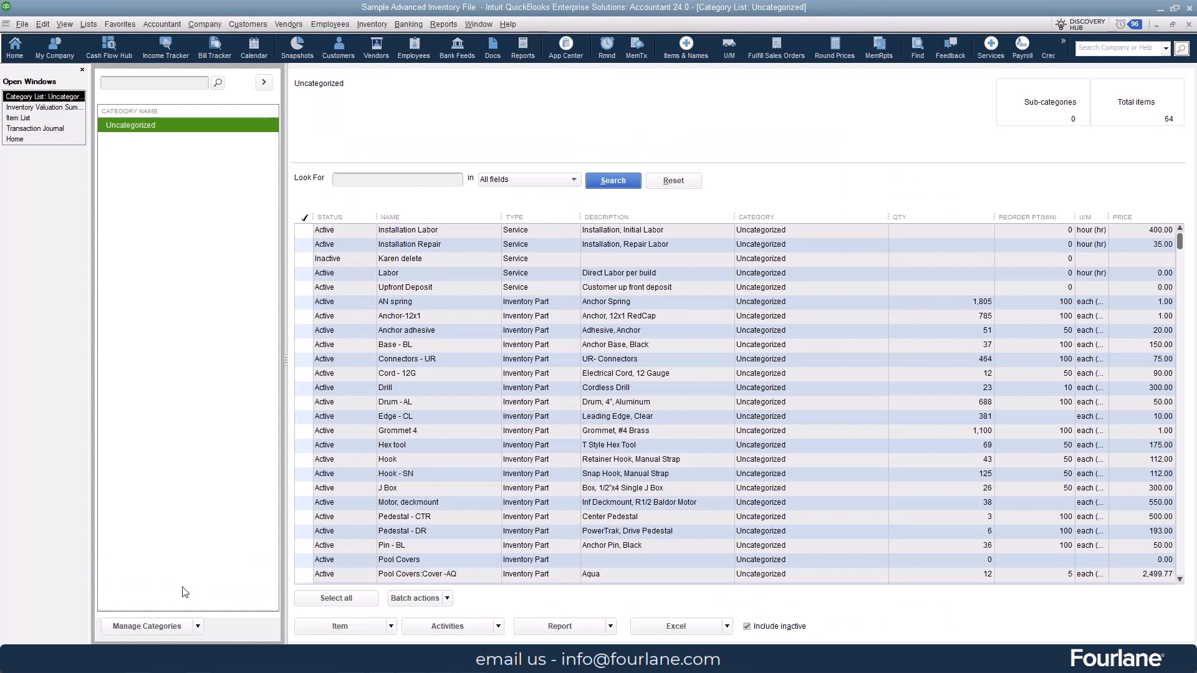
left_click(185, 592)
left_click(203, 104)
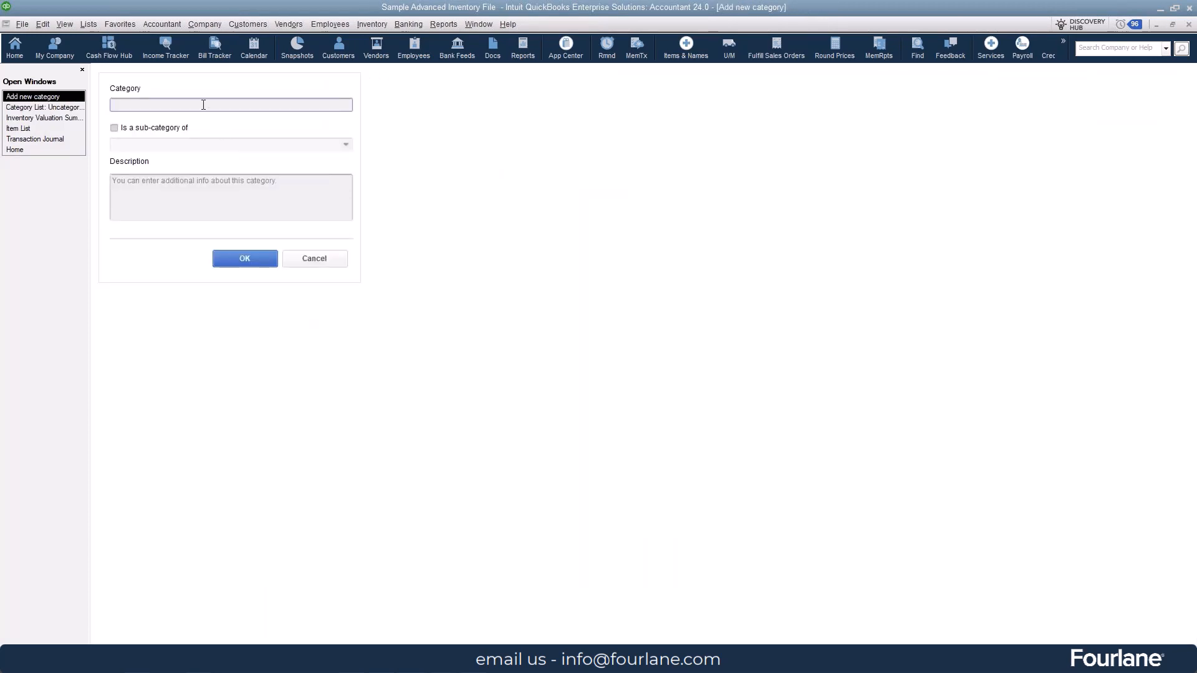
type("Brand A")
left_click(235, 260)
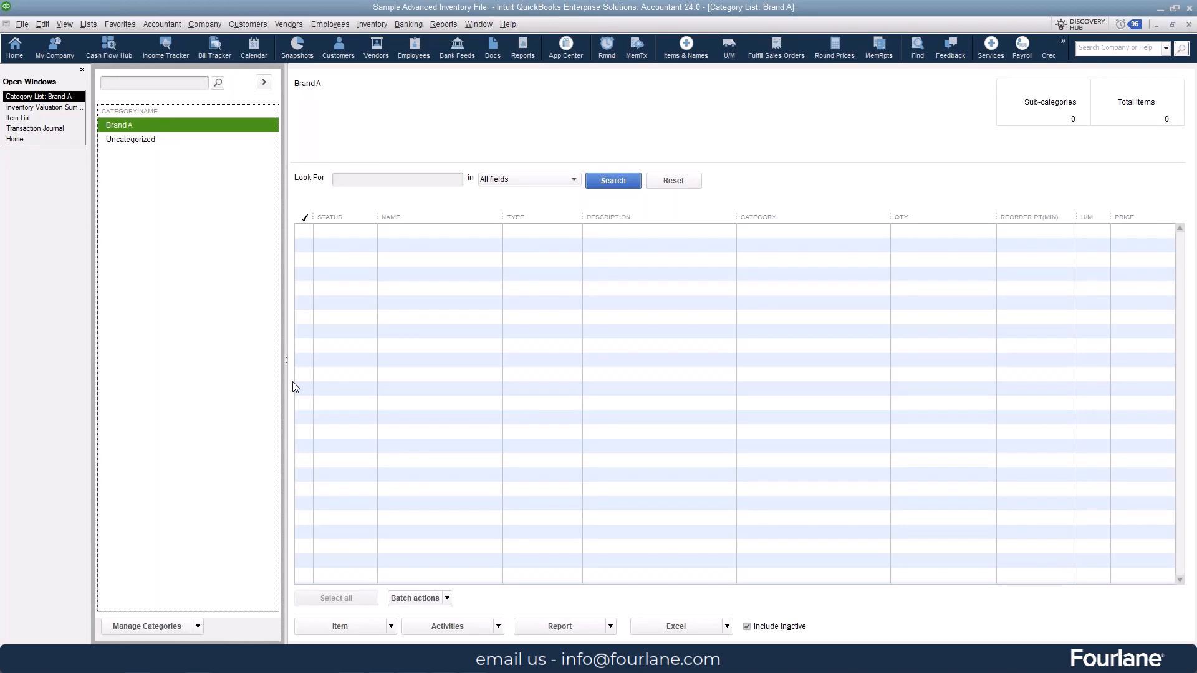
Move the uncategorized items AN spring, Anchor-12x1, Connectors - UR, Cord - 12G, Edge - CL, Grommet 4 and Hook to the Brand A category.
left_click(128, 139)
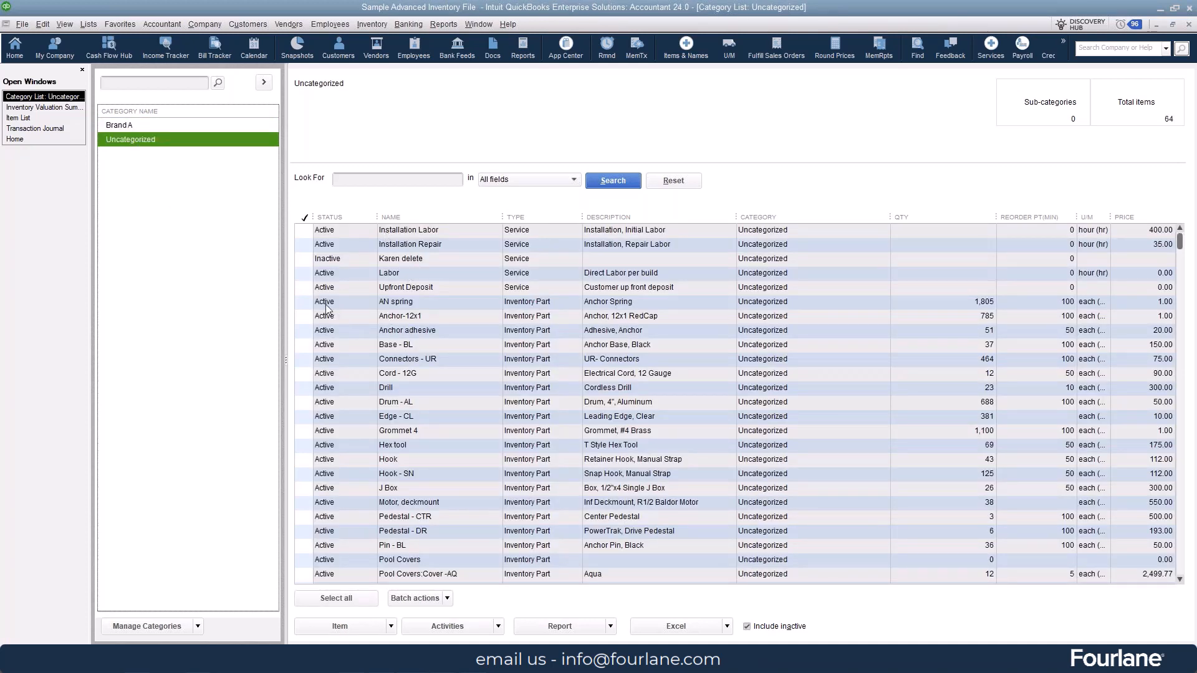
left_click(306, 302)
left_click(304, 316)
left_click(304, 360)
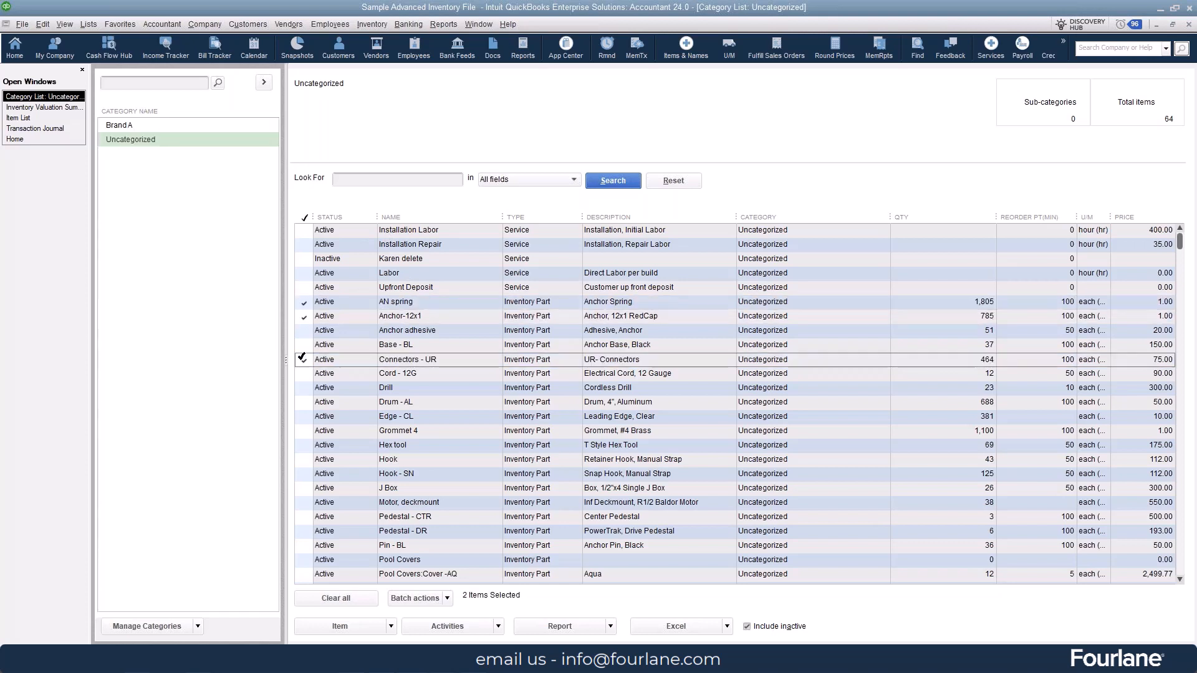
left_click(304, 374)
left_click(303, 416)
left_click(304, 431)
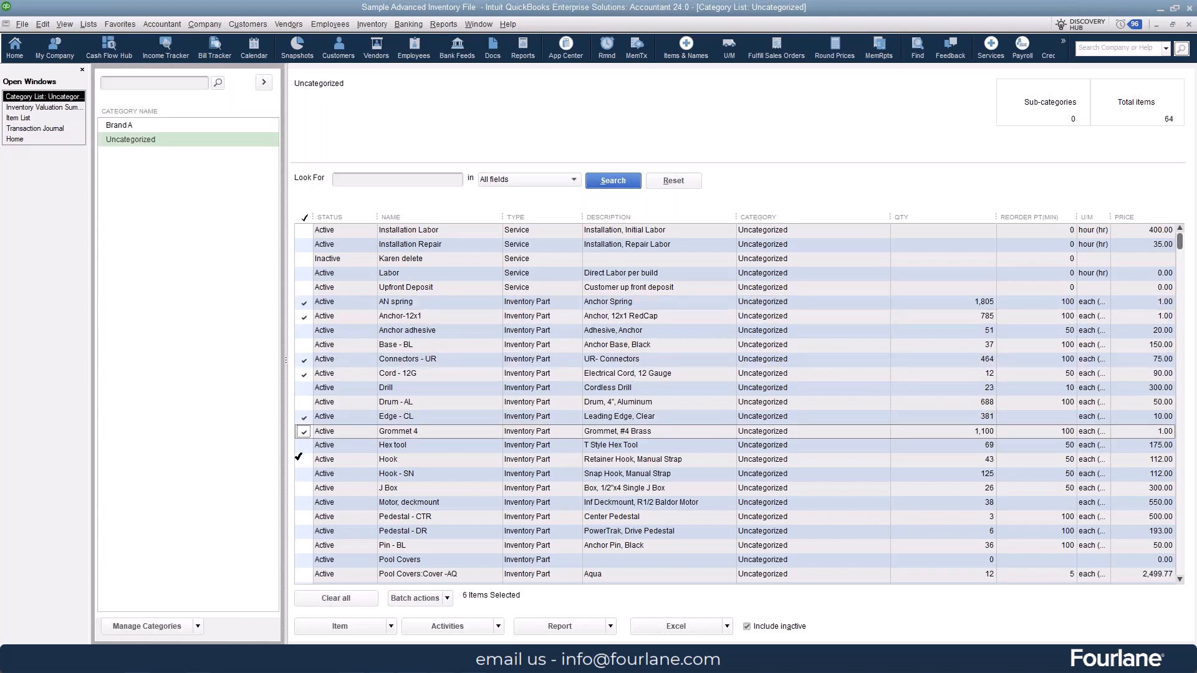
left_click(304, 460)
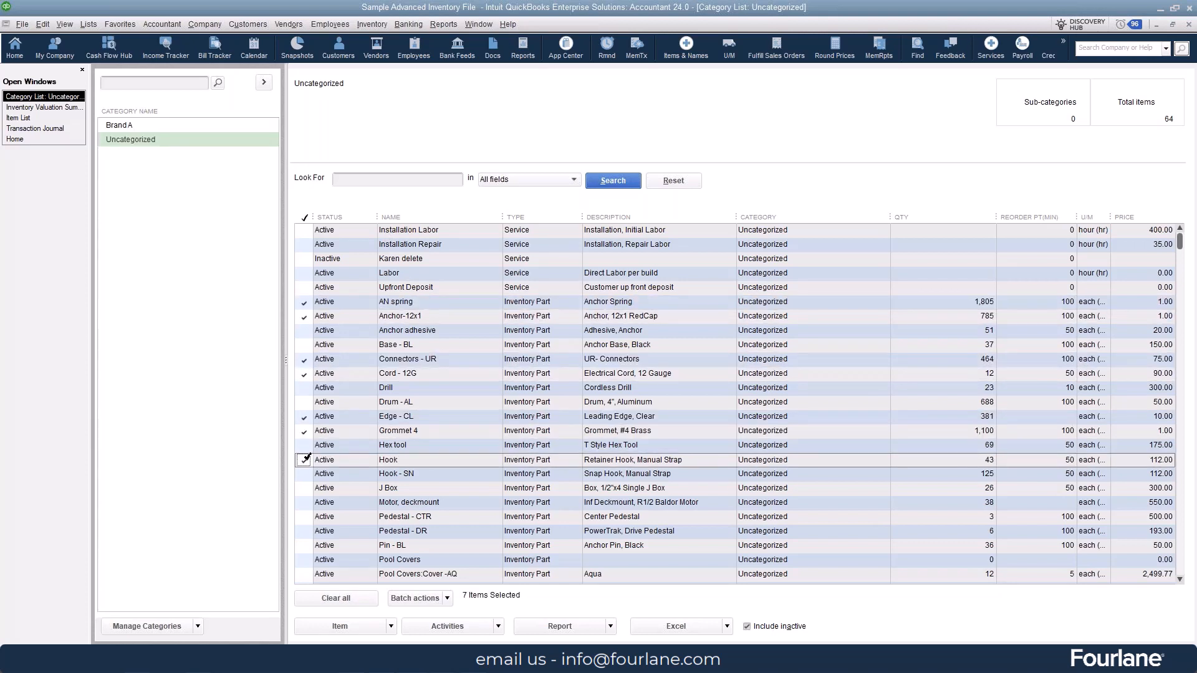
left_click(447, 601)
left_click(445, 614)
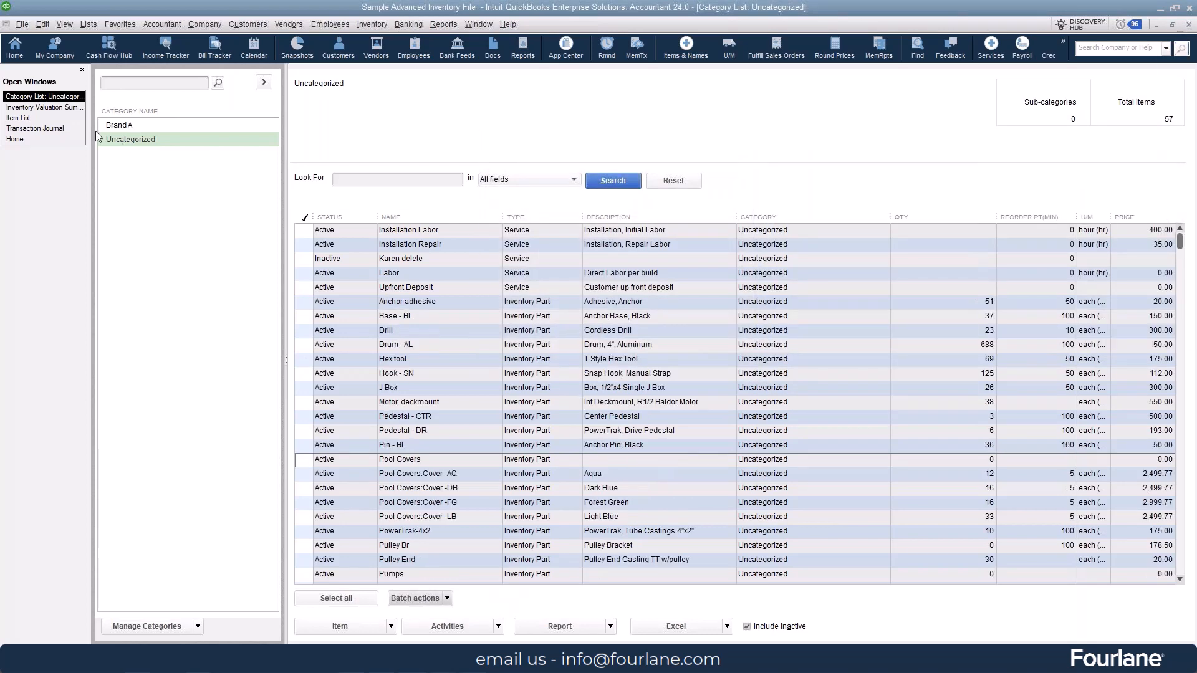
Return to the Inventory Valuation Summary report and examine how the Brand A and Uncategorized items are grouped.
left_click(52, 109)
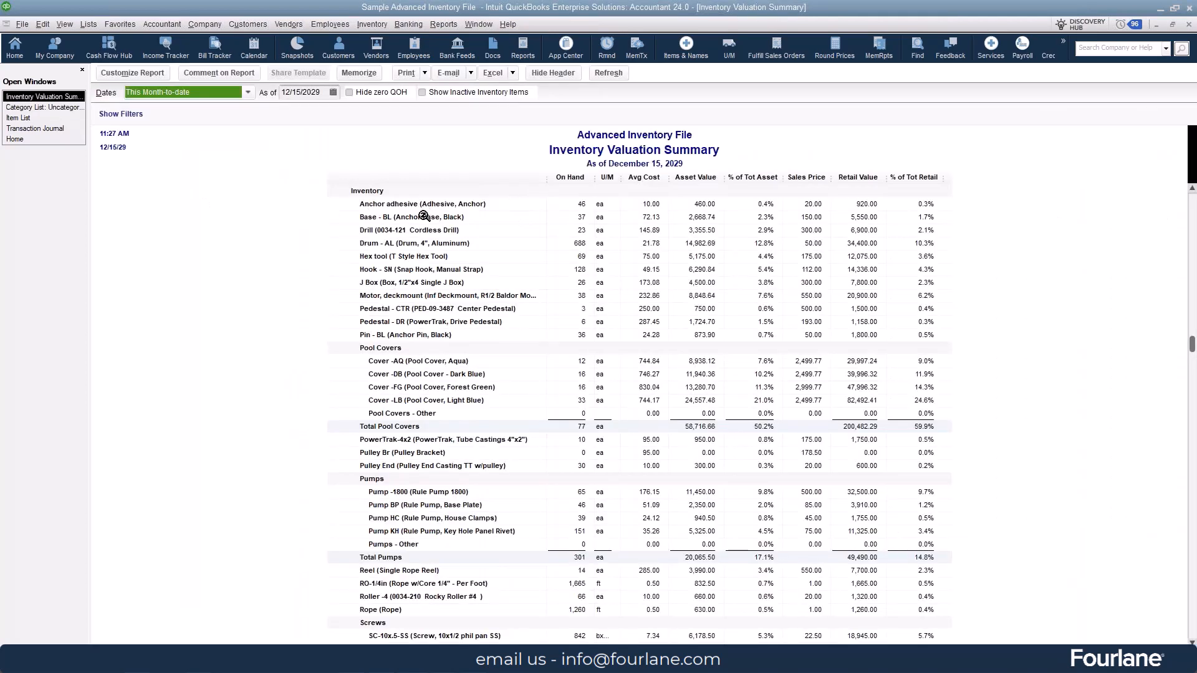
scroll(399, 243, "down", 5)
scroll(401, 247, "up", 2)
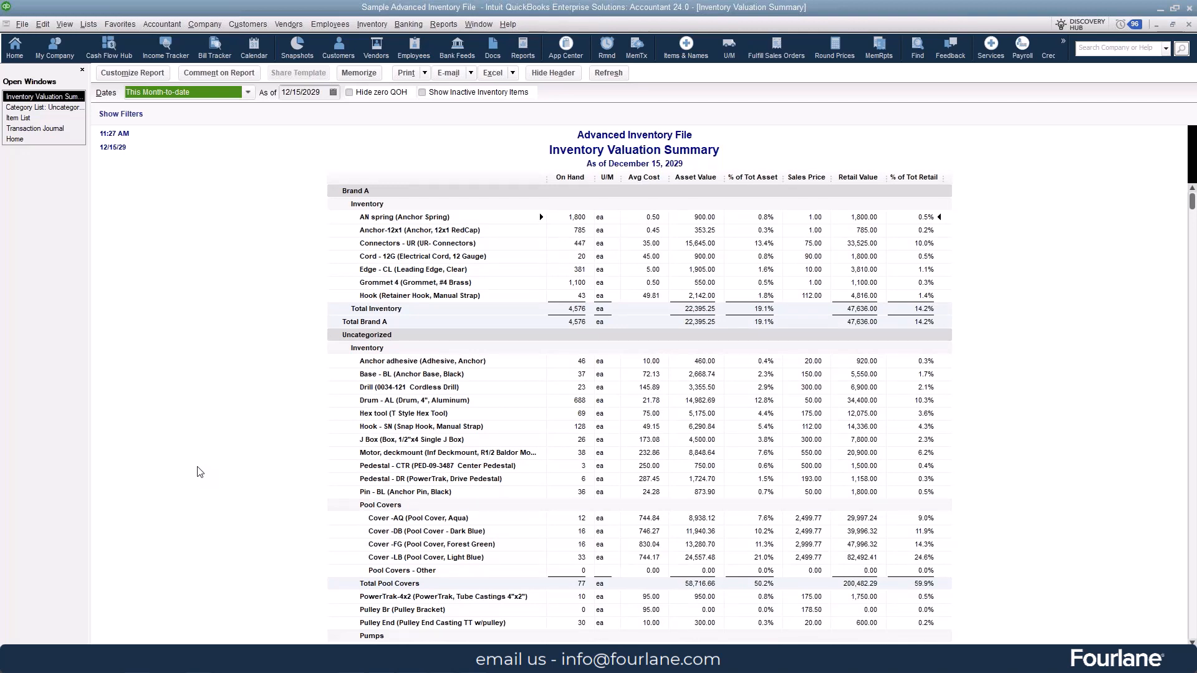
Move the Pool Covers parent item and its four cover subitems from Uncategorized to the Brand A category.
left_click(44, 108)
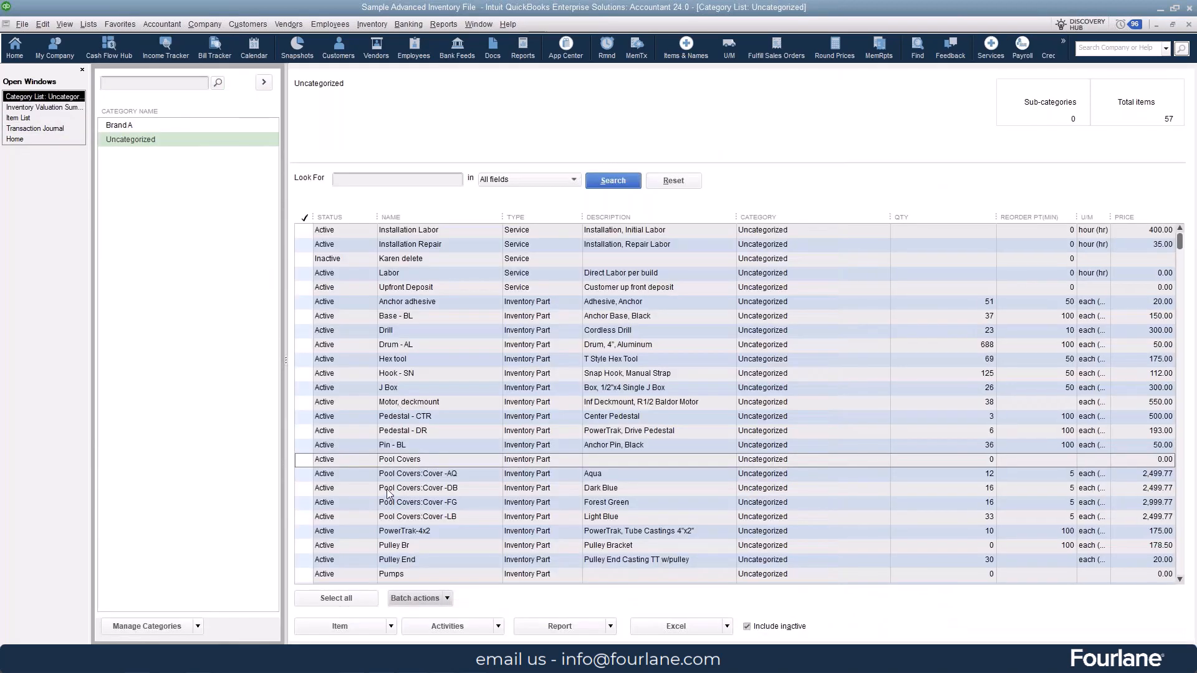
left_click(304, 459)
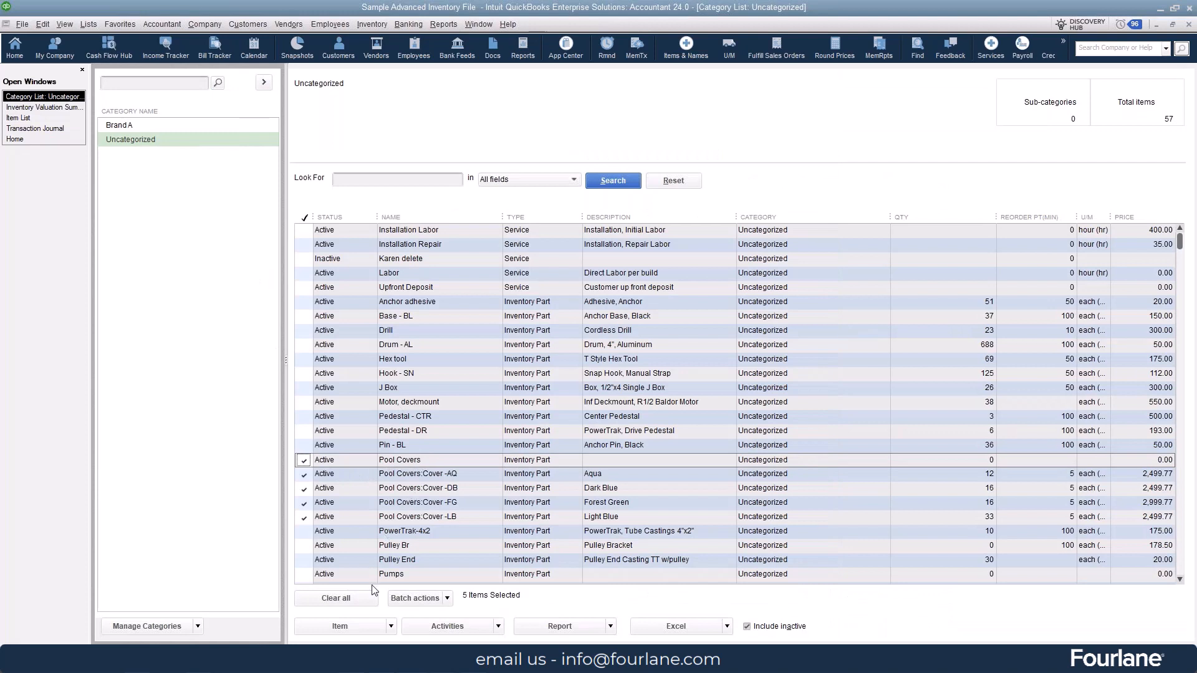
left_click(447, 598)
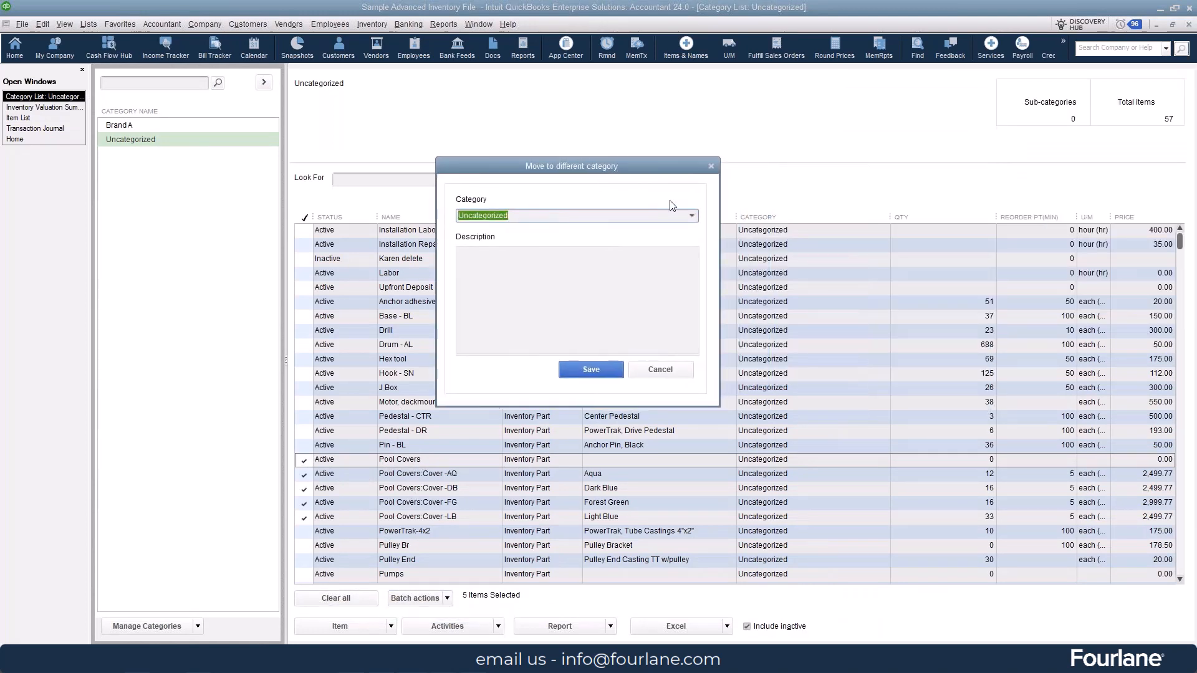
left_click(693, 216)
left_click(573, 262)
left_click(571, 369)
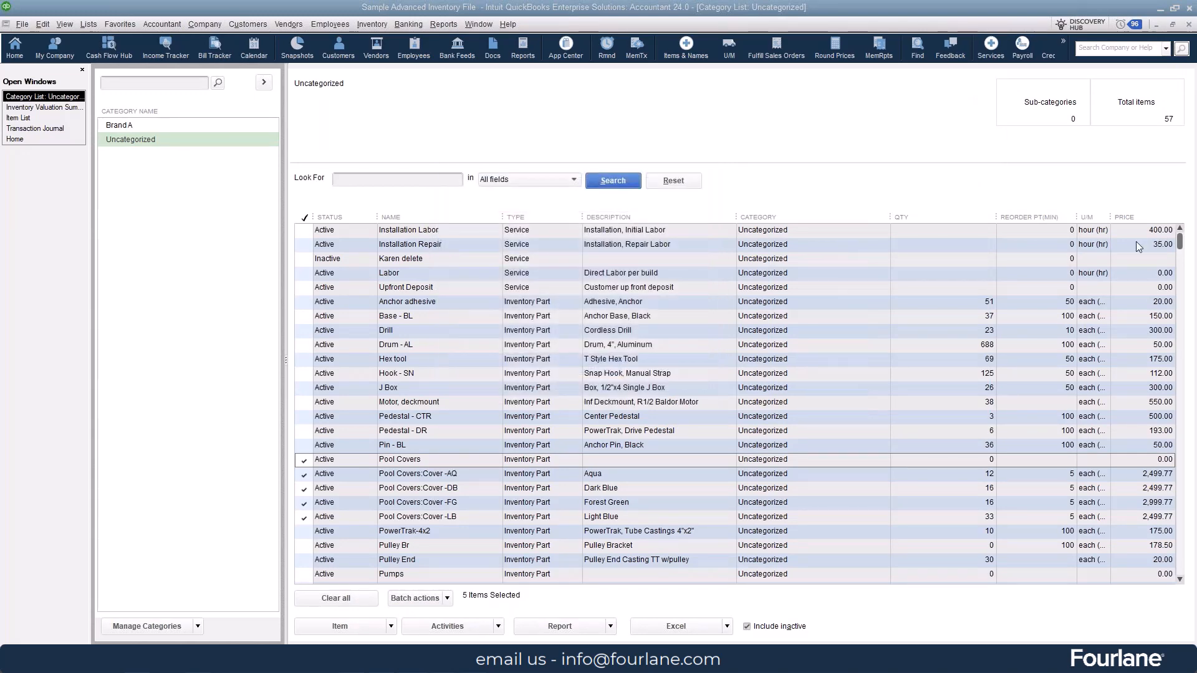
View the Inventory Valuation Summary and Sales by Item Summary reports to compare how they group Pool Covers under Brand A.
left_click(58, 109)
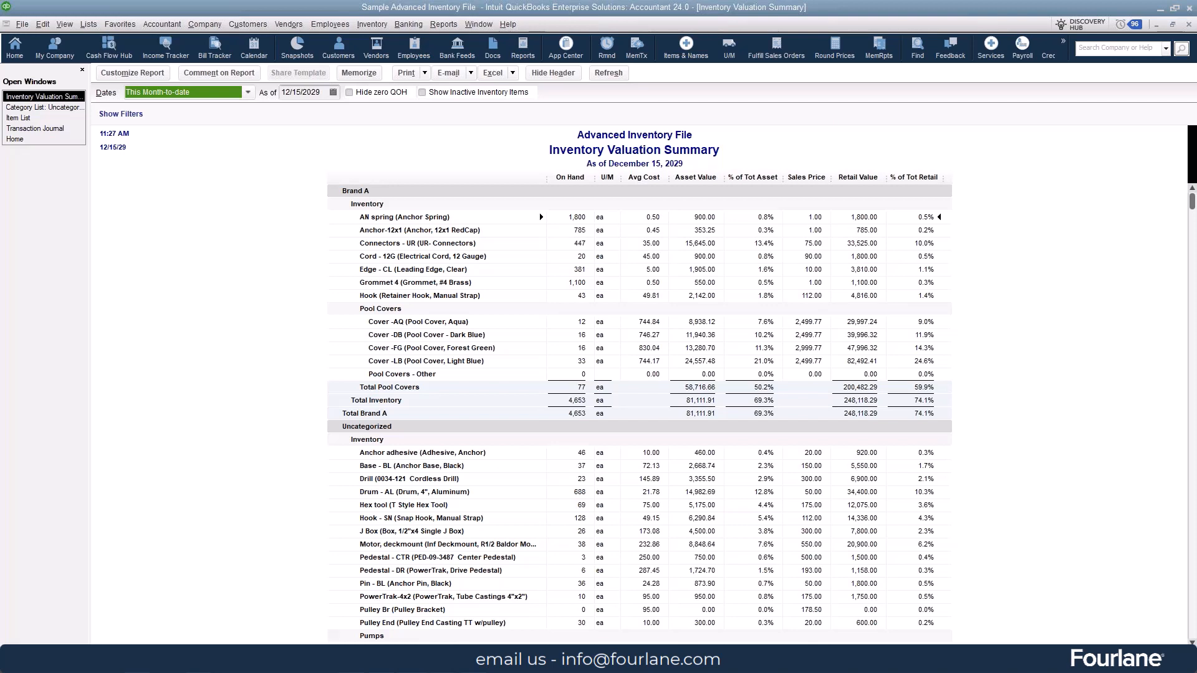
left_click(443, 24)
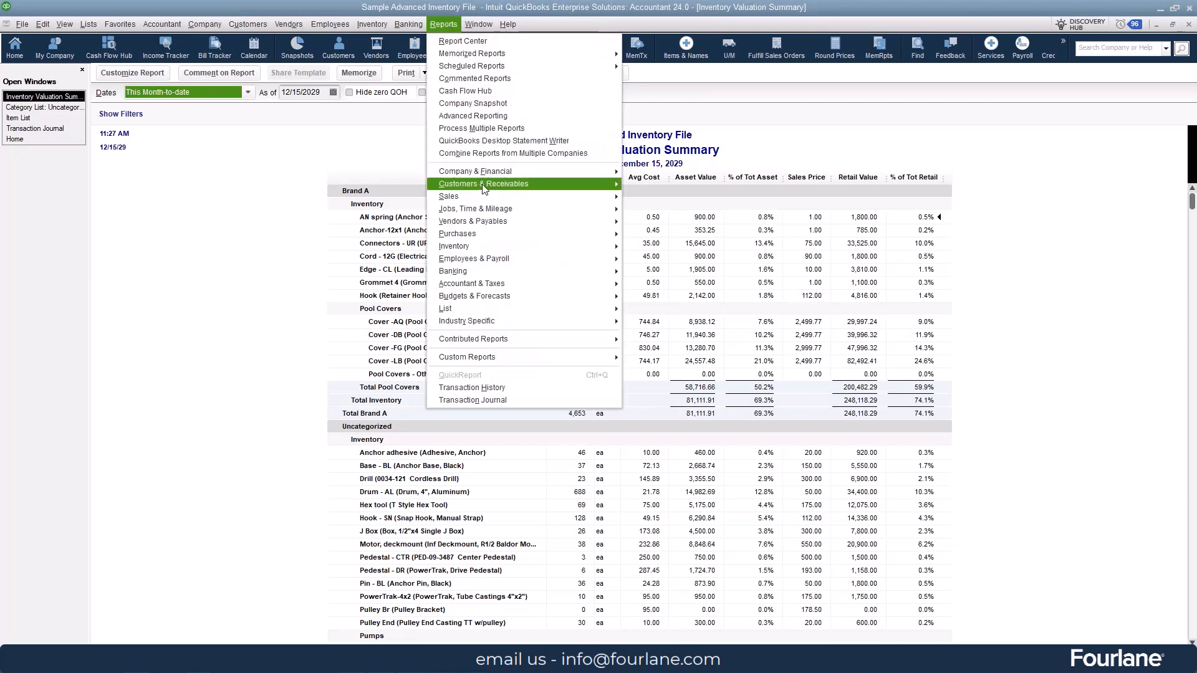
mouse_move(484, 200)
left_click(685, 227)
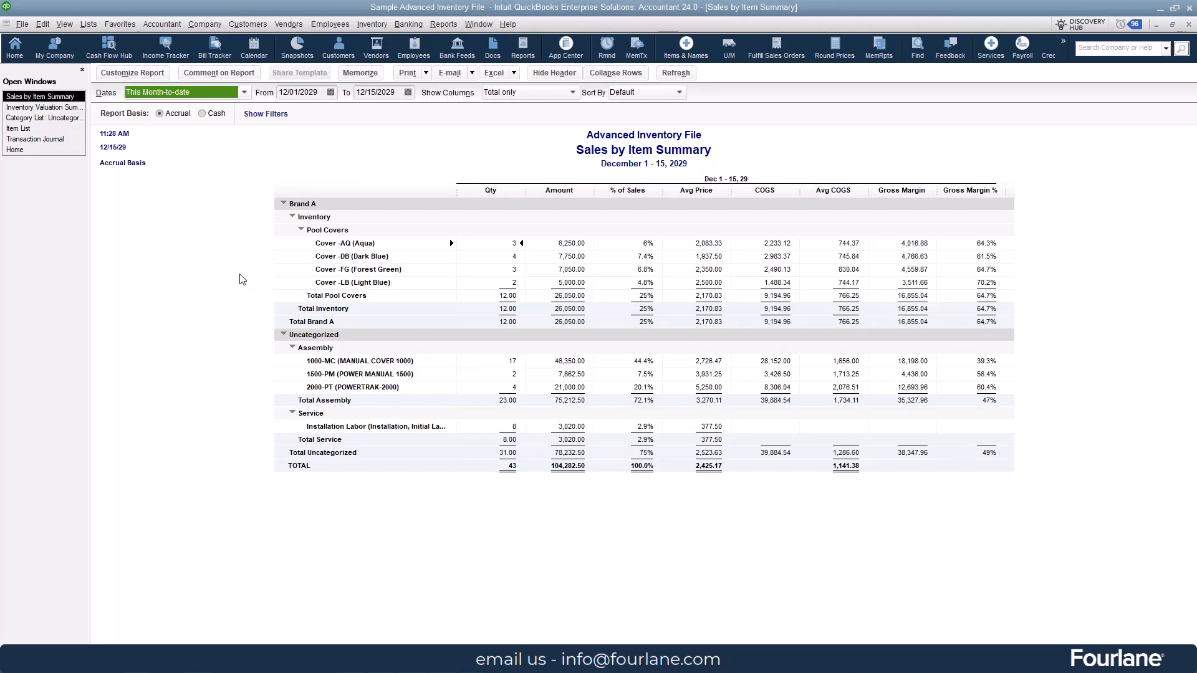
View the Category column of the Physical Inventory Worksheet report and return to the Item List.
left_click(443, 24)
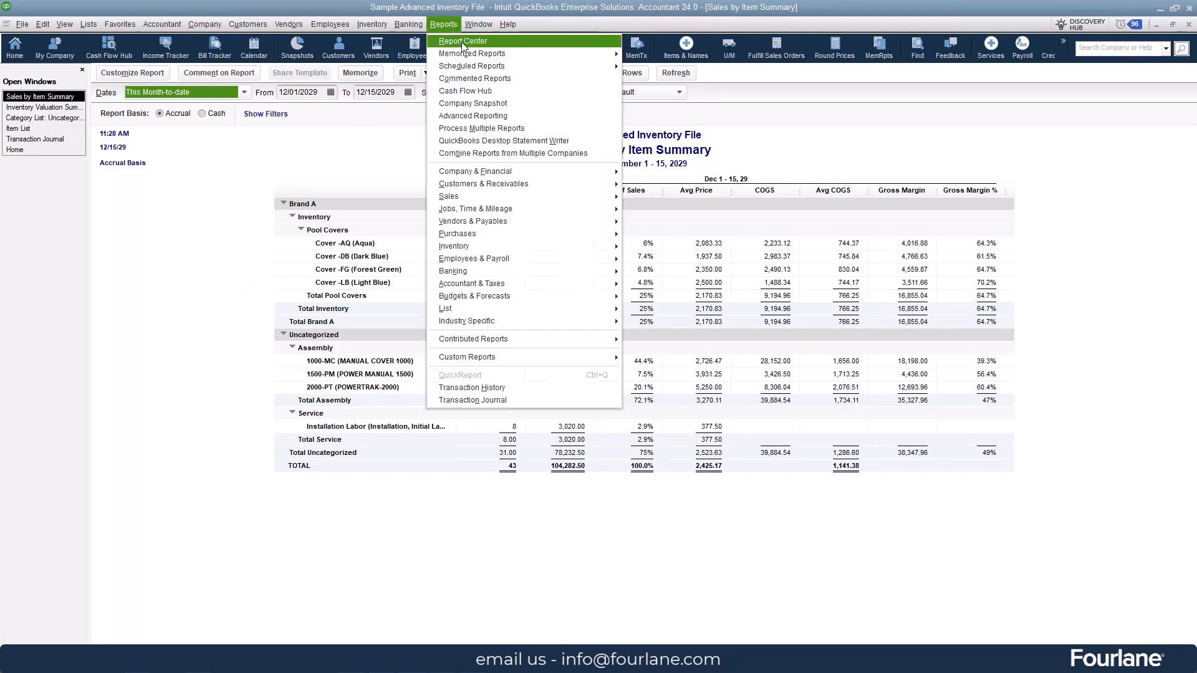
mouse_move(486, 247)
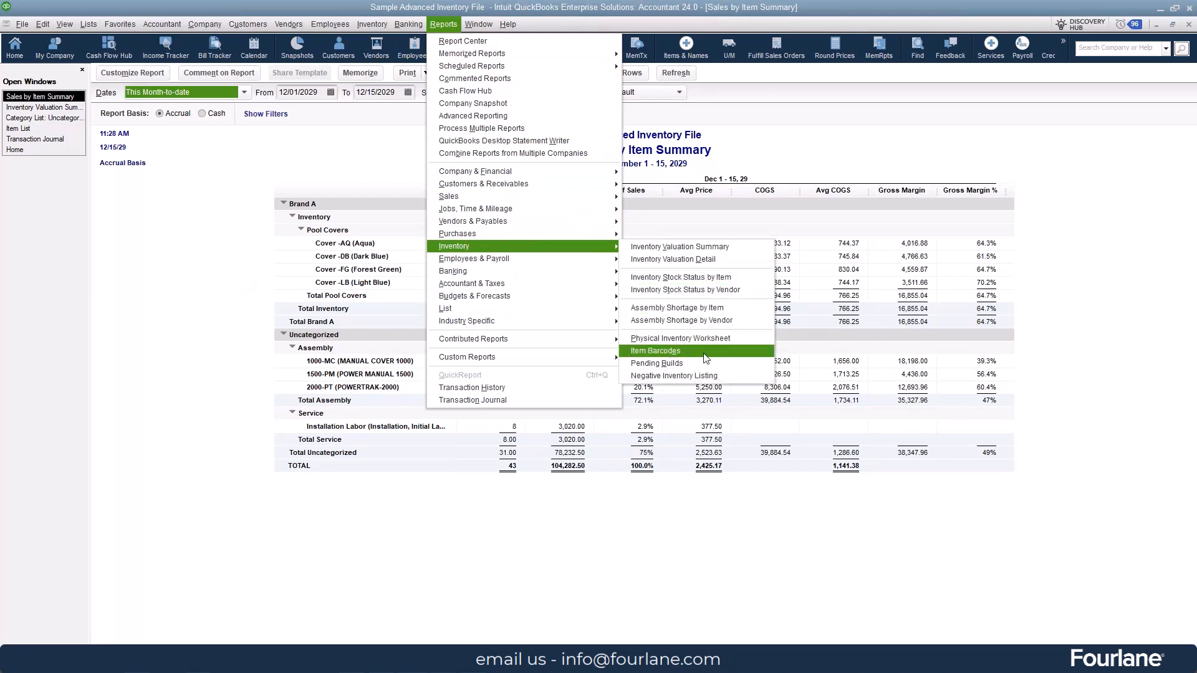
left_click(711, 339)
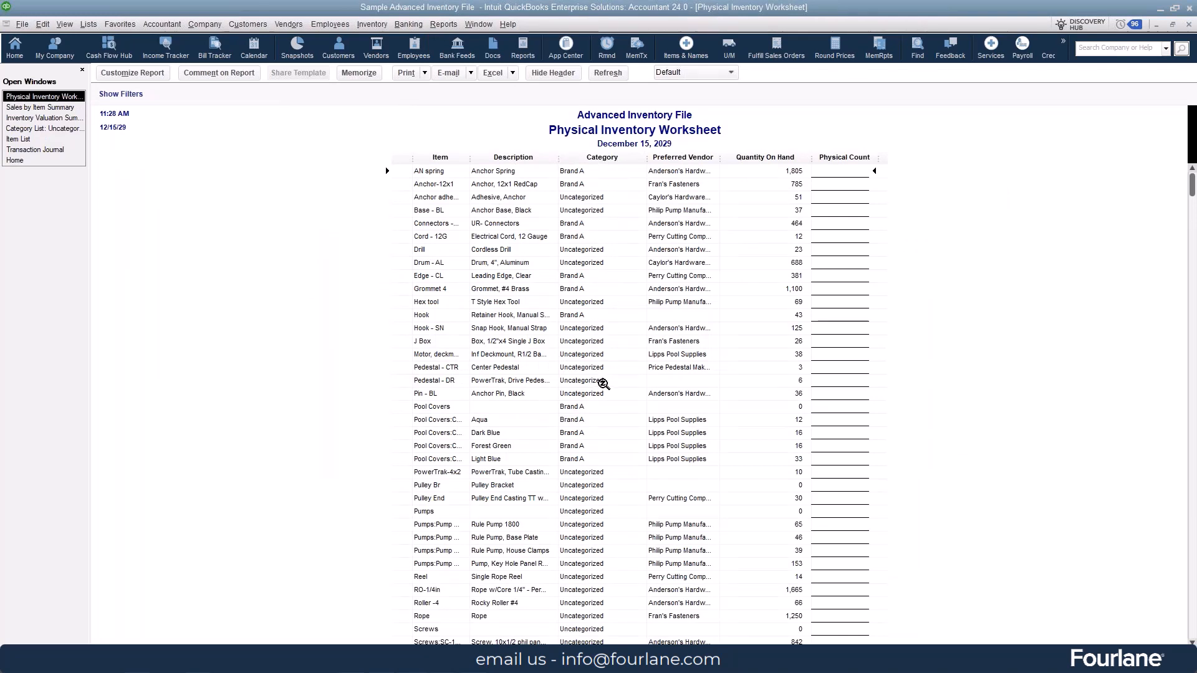
left_click(18, 139)
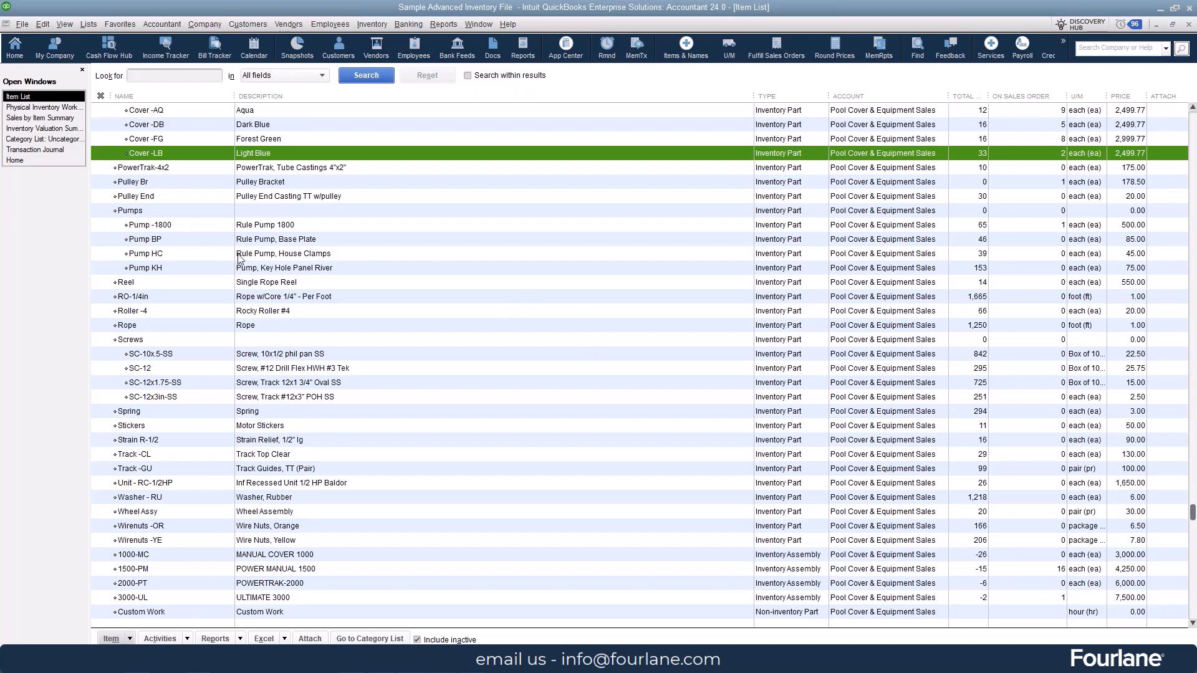
scroll(462, 301, "down", 2)
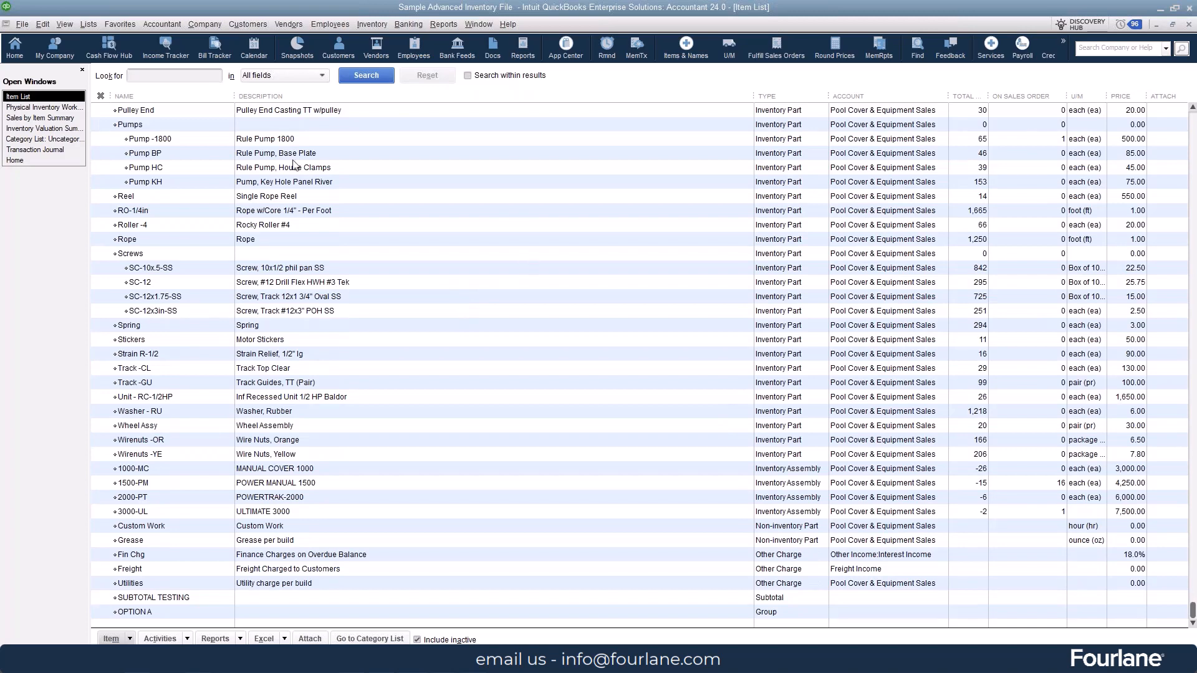
Open a blank invoice from the Home page and widen the Quantity column of its line item table.
left_click(31, 161)
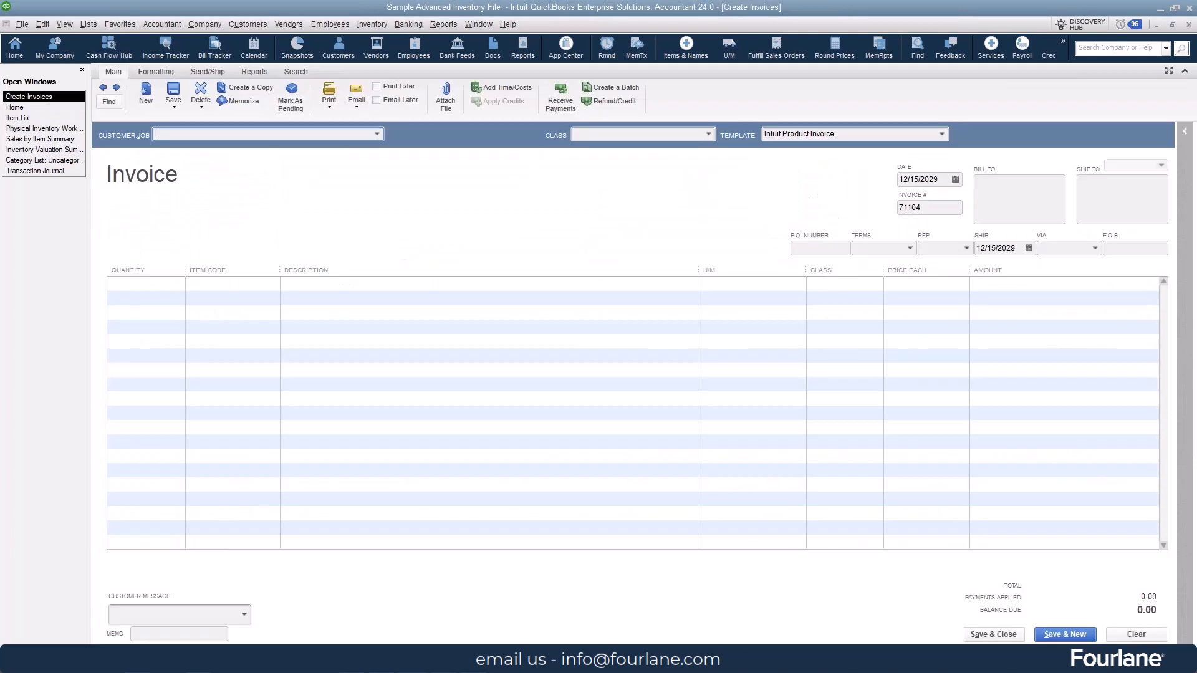
left_click_drag(206, 270, 237, 273)
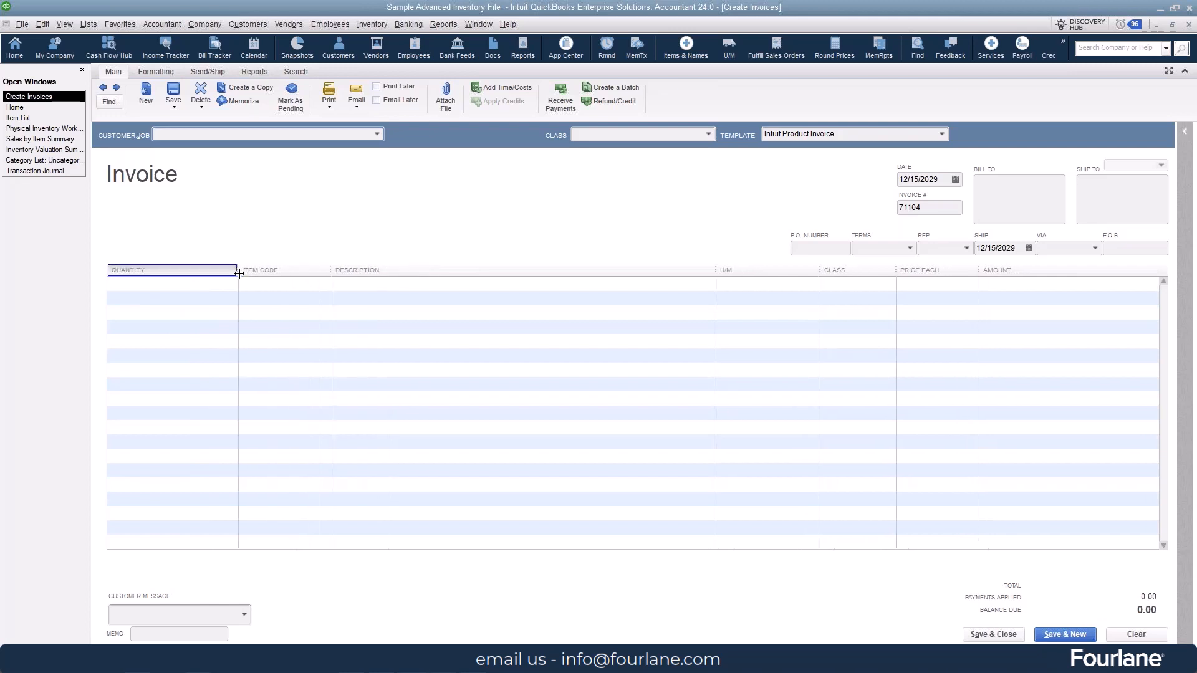